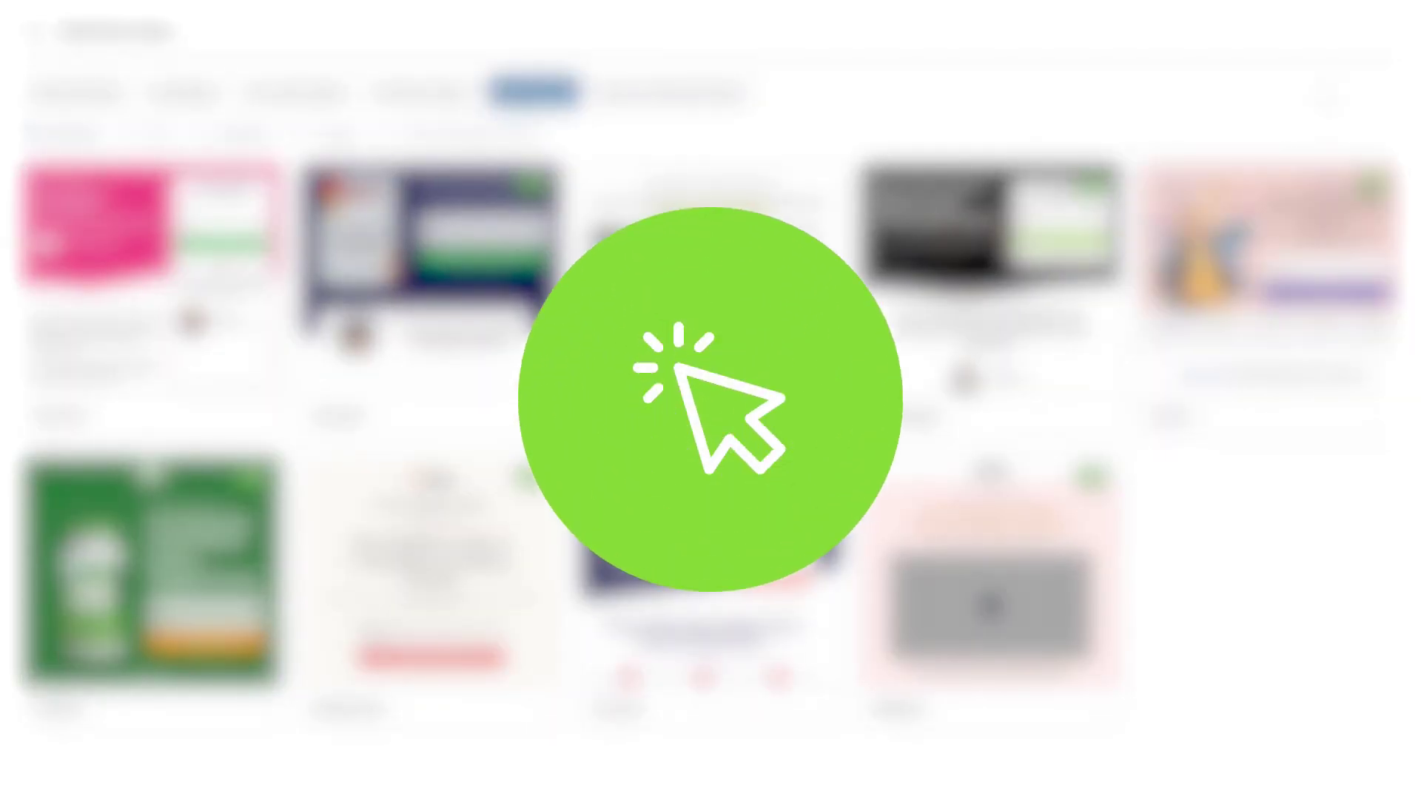
pyautogui.write('EBOOK')
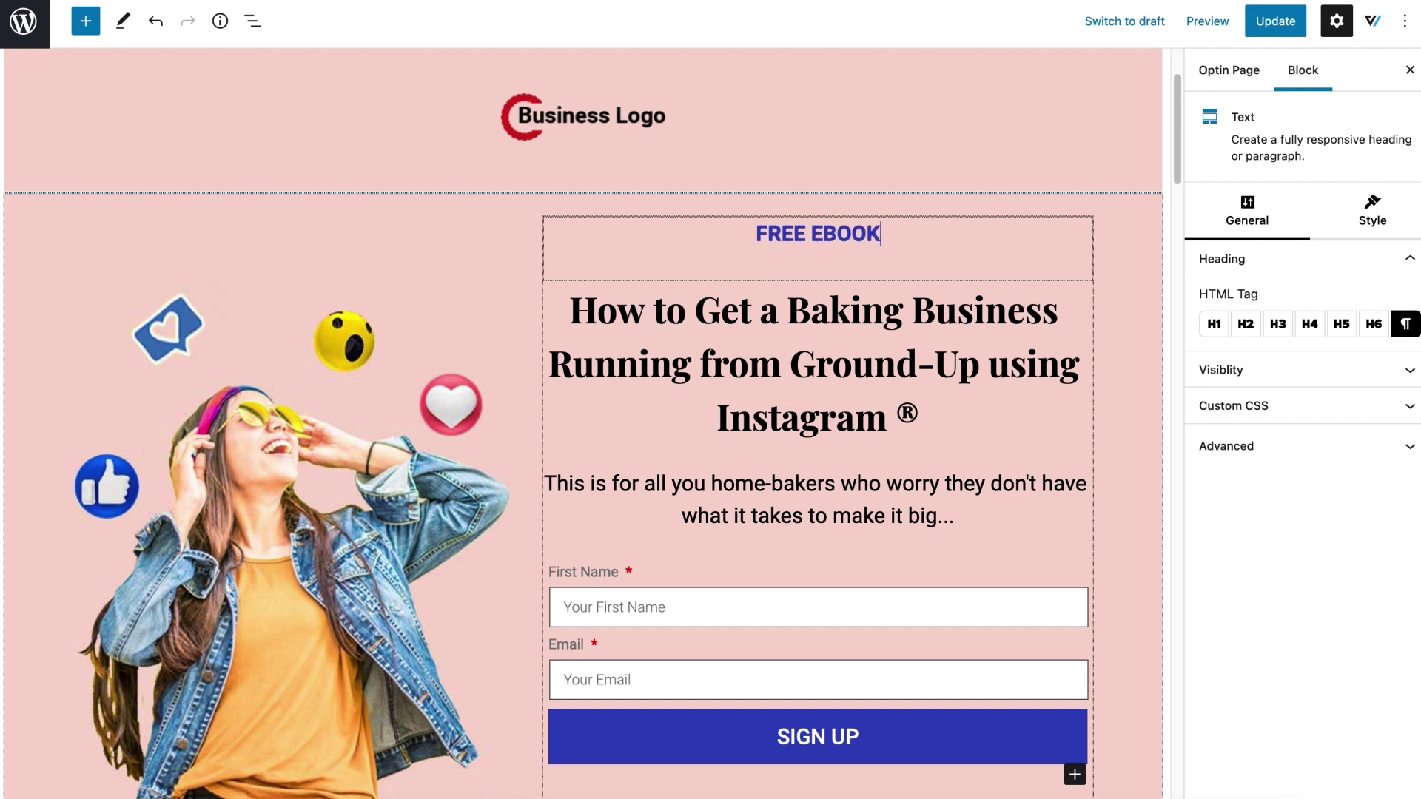
# Relabel the signup button 'DOWNLOAD MY FREE EBOOK!', replace the business logo, and save the optin page.
pyautogui.click(839, 738)
pyautogui.write('DOWNL')
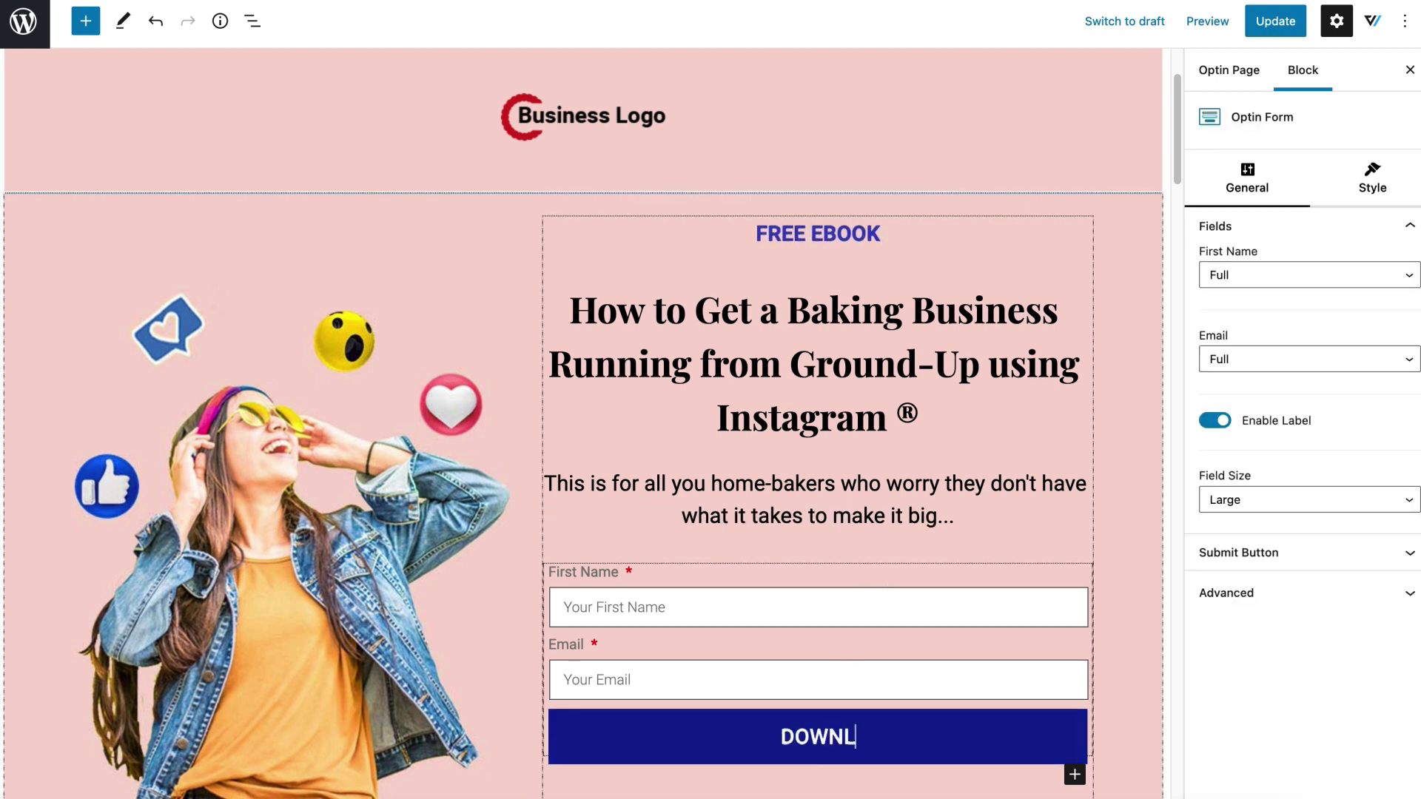
pyautogui.write('OAD MY FREE EBOOK!')
pyautogui.click(588, 116)
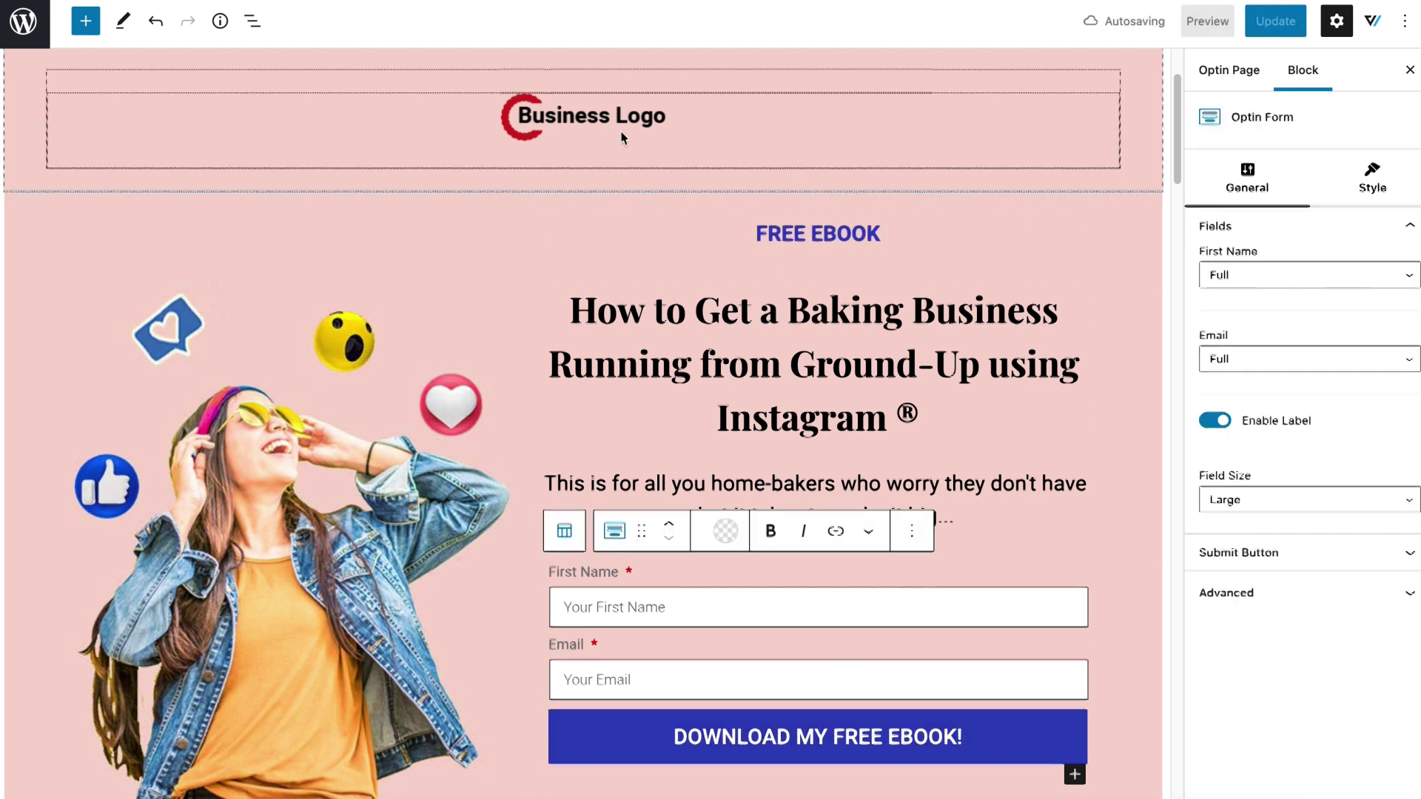
pyautogui.doubleClick(589, 116)
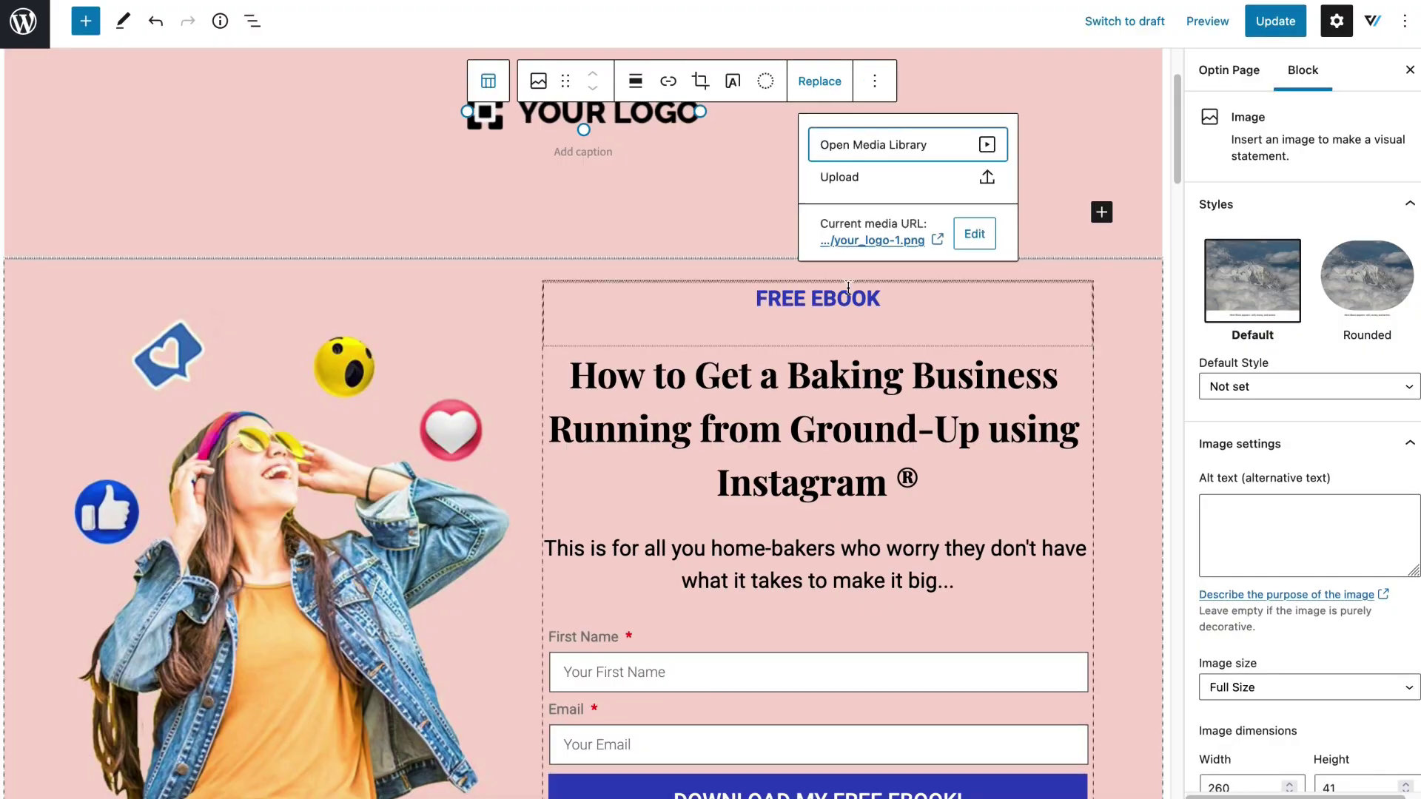
pyautogui.hotkey('ctrl', 's')
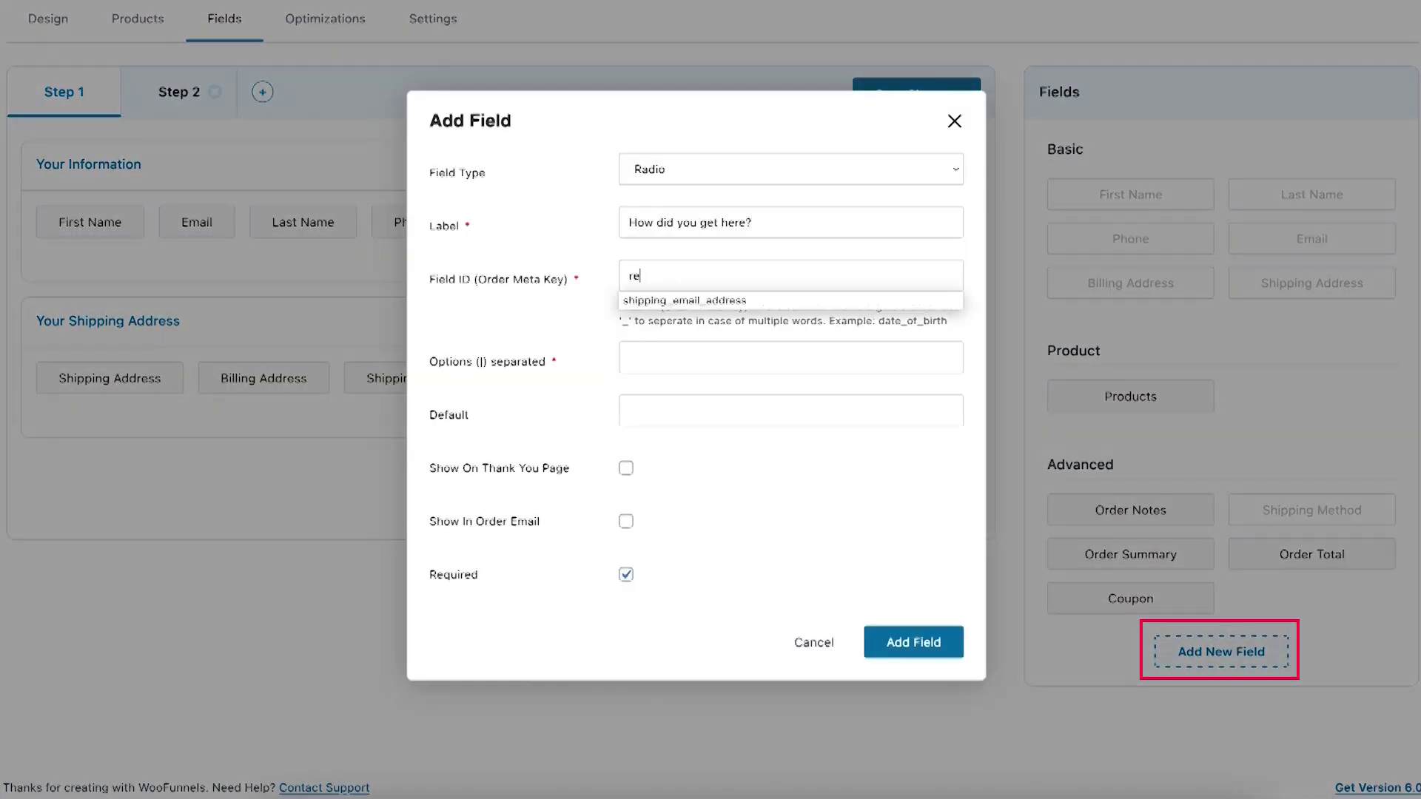
# Add the 'How did you get here?' field with its options and remove the Phone field.
pyautogui.click(659, 361)
pyautogui.click(721, 385)
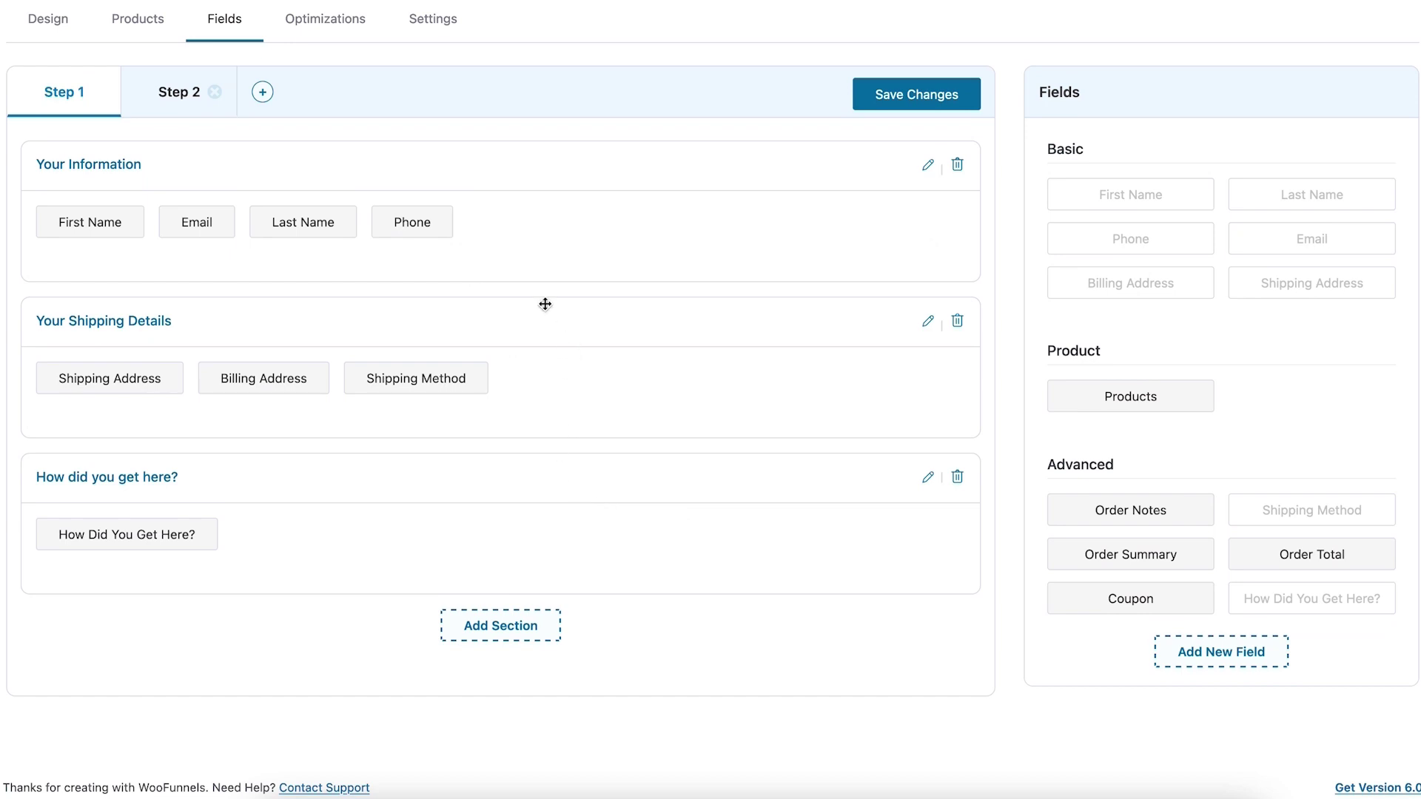
pyautogui.click(448, 213)
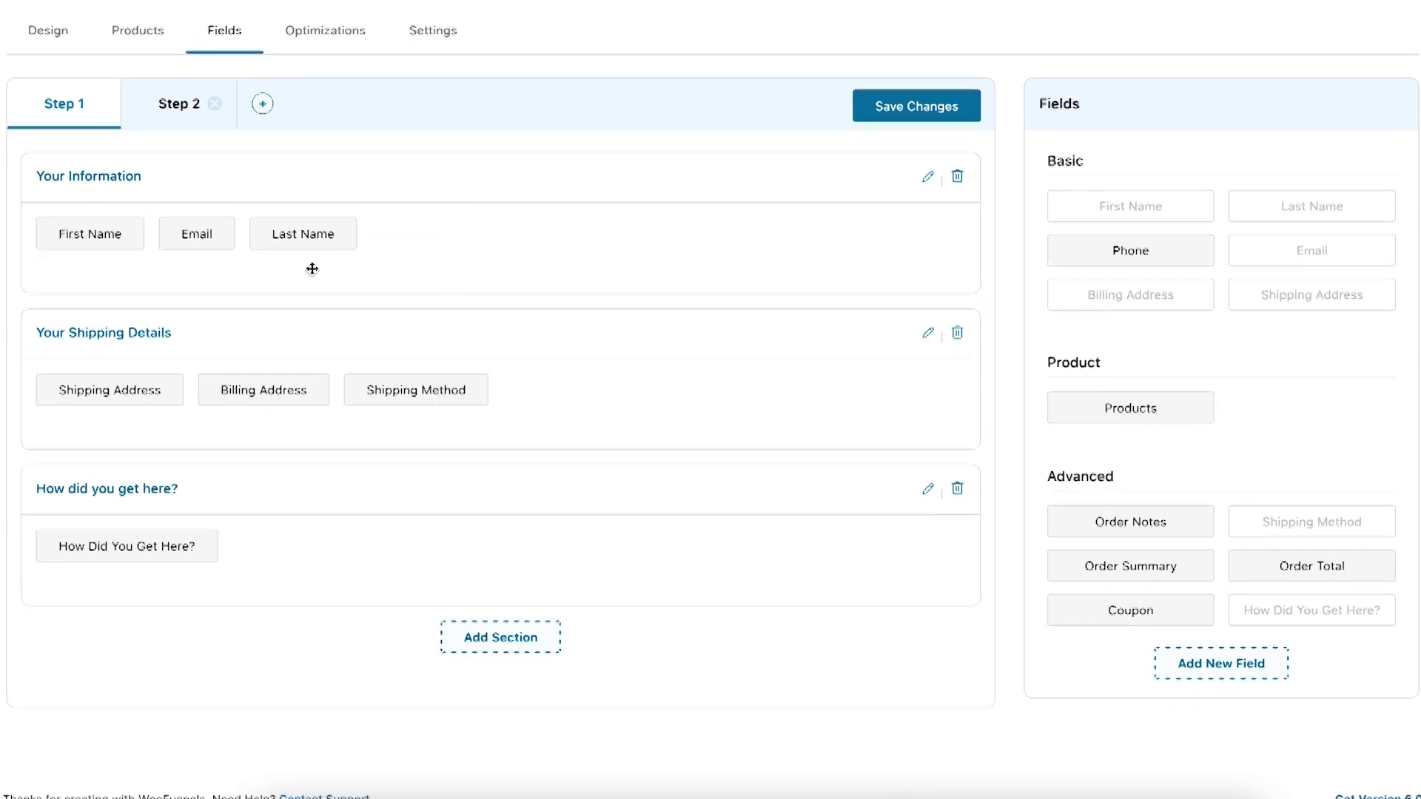
# Move First Name after Email and Shipping Method to the front of Shipping Details.
pyautogui.moveTo(88, 234)
pyautogui.mouseDown()
pyautogui.moveTo(123, 247)
pyautogui.moveTo(180, 236)
pyautogui.mouseUp()
pyautogui.click(180, 234)
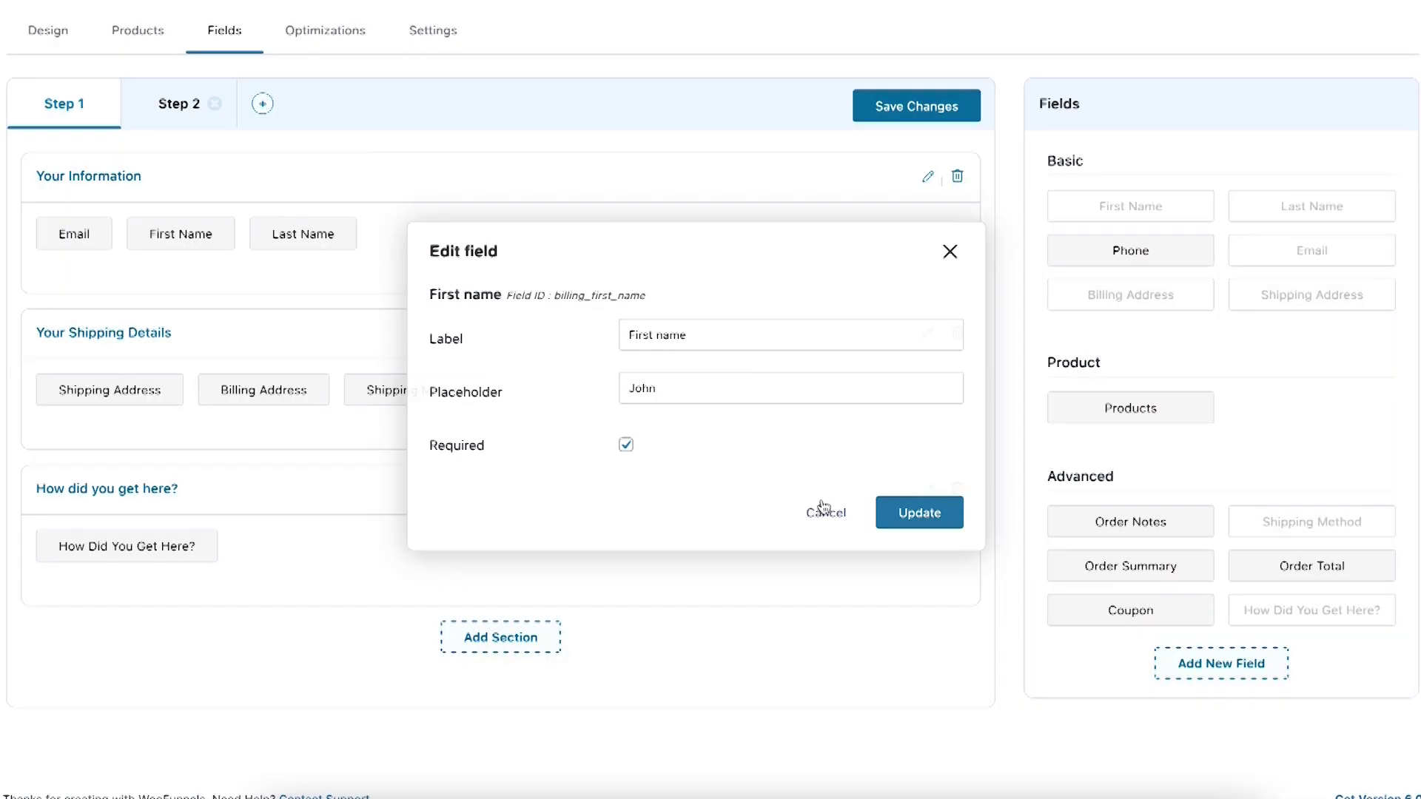
pyautogui.click(825, 512)
pyautogui.moveTo(388, 389); pyautogui.dragTo(66, 398)
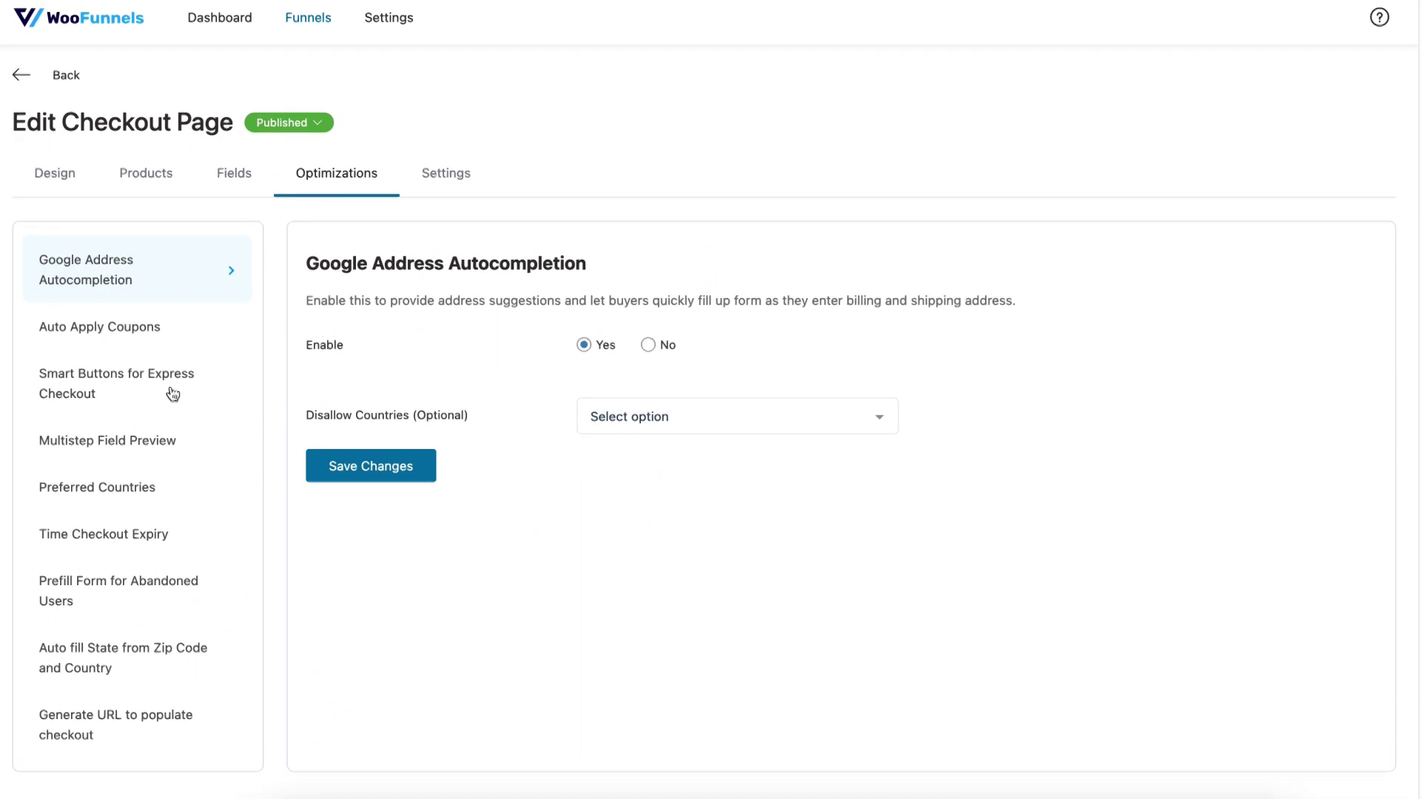
# Set Smart Buttons for Express Checkout to Yes, positioned at top of checkout page, and save.
pyautogui.click(169, 383)
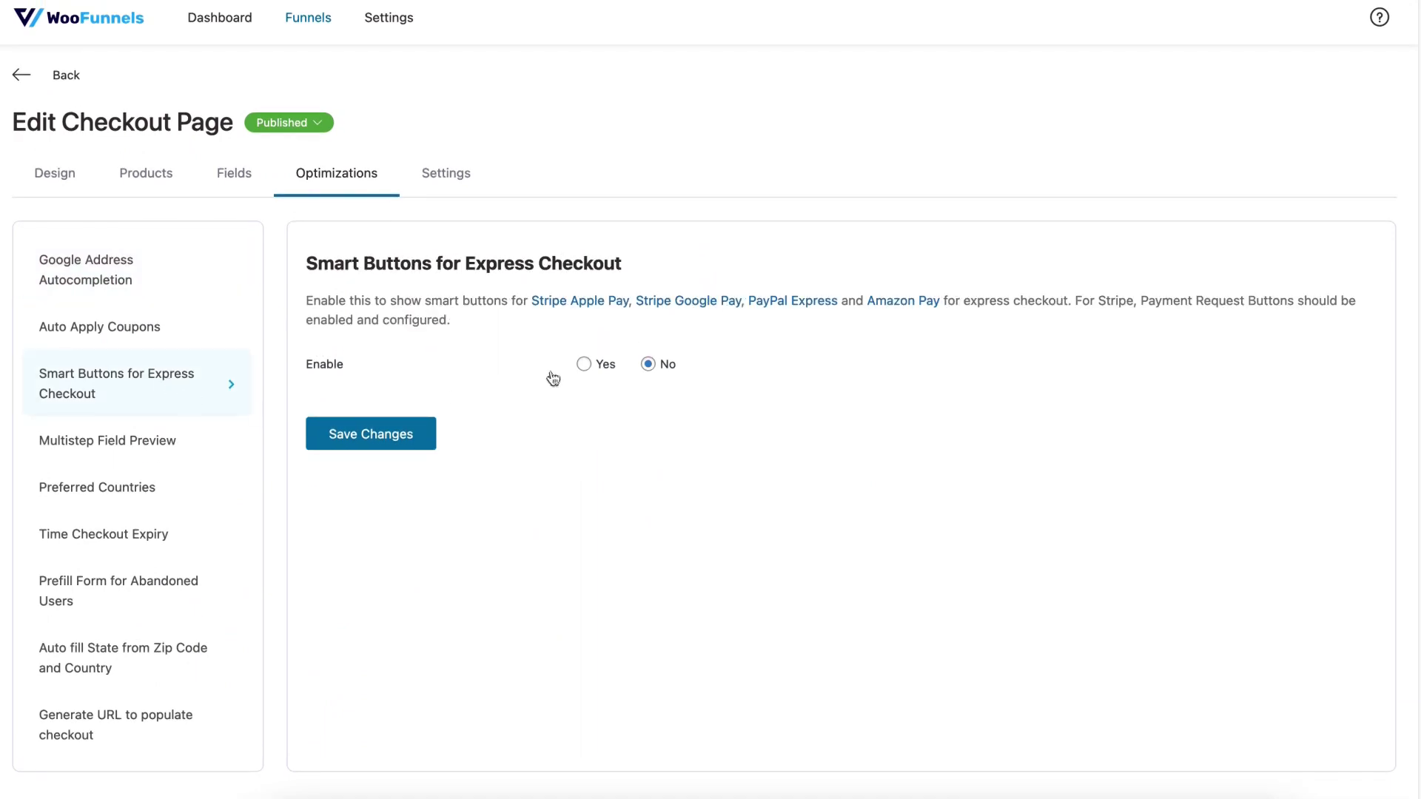
pyautogui.click(583, 364)
pyautogui.click(723, 440)
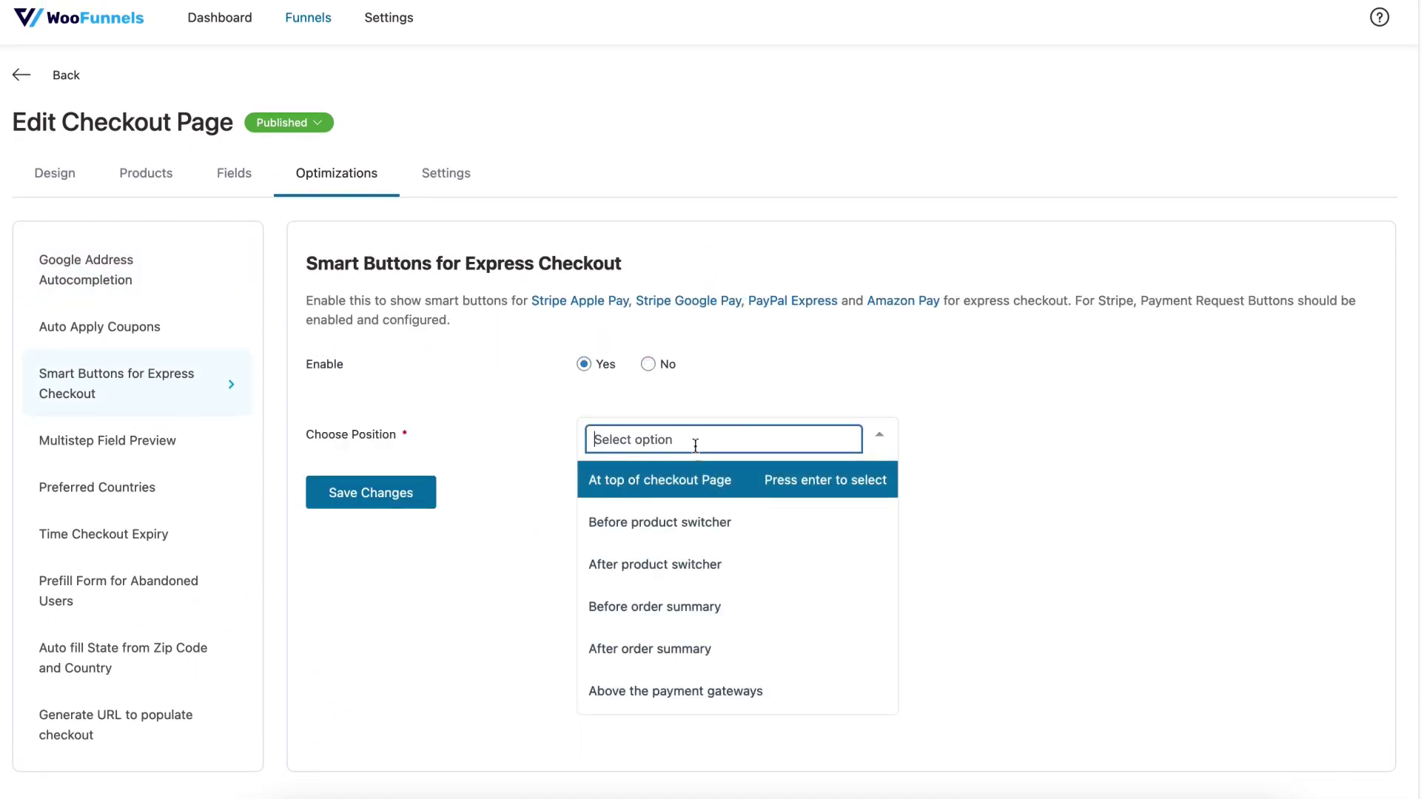
pyautogui.click(659, 480)
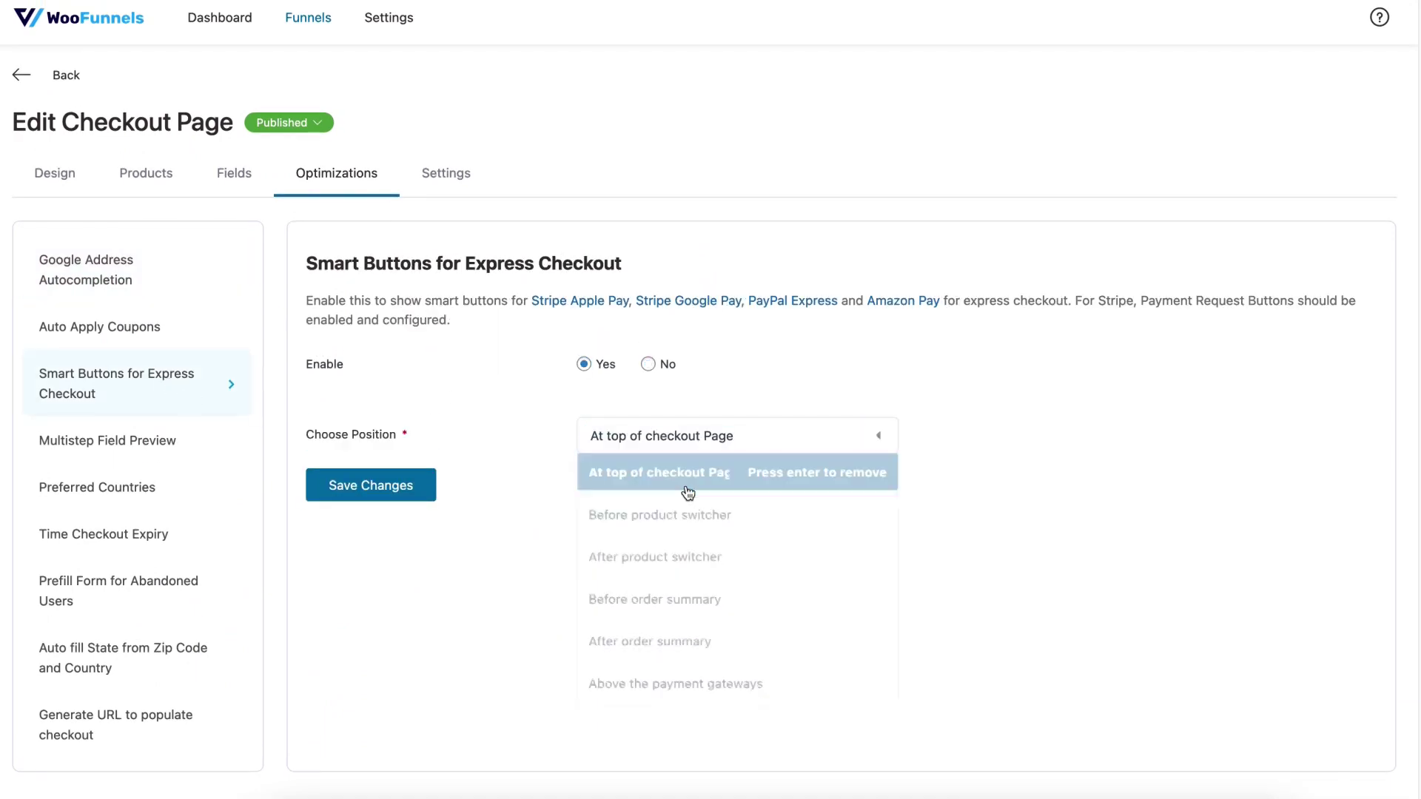
pyautogui.click(371, 492)
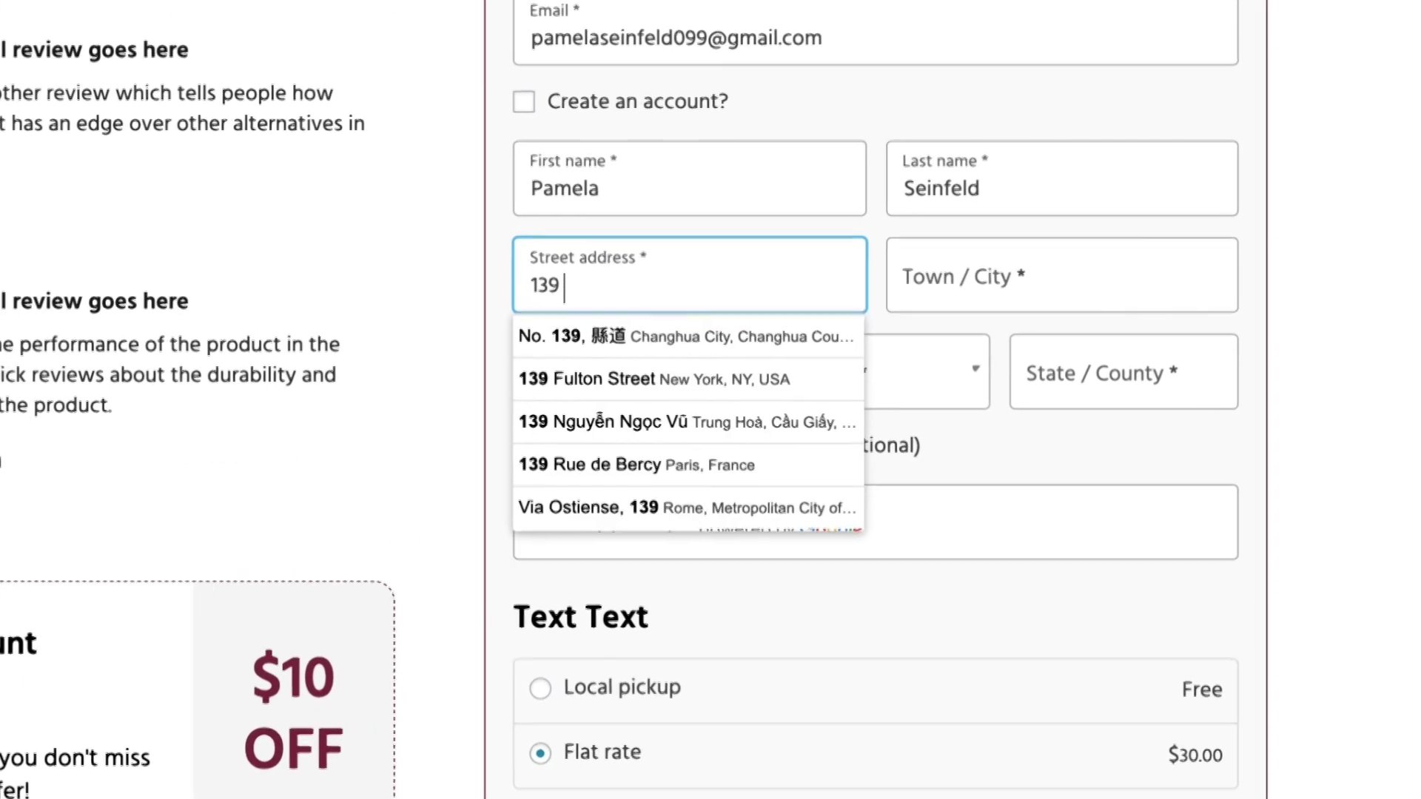
pyautogui.write('fulton')
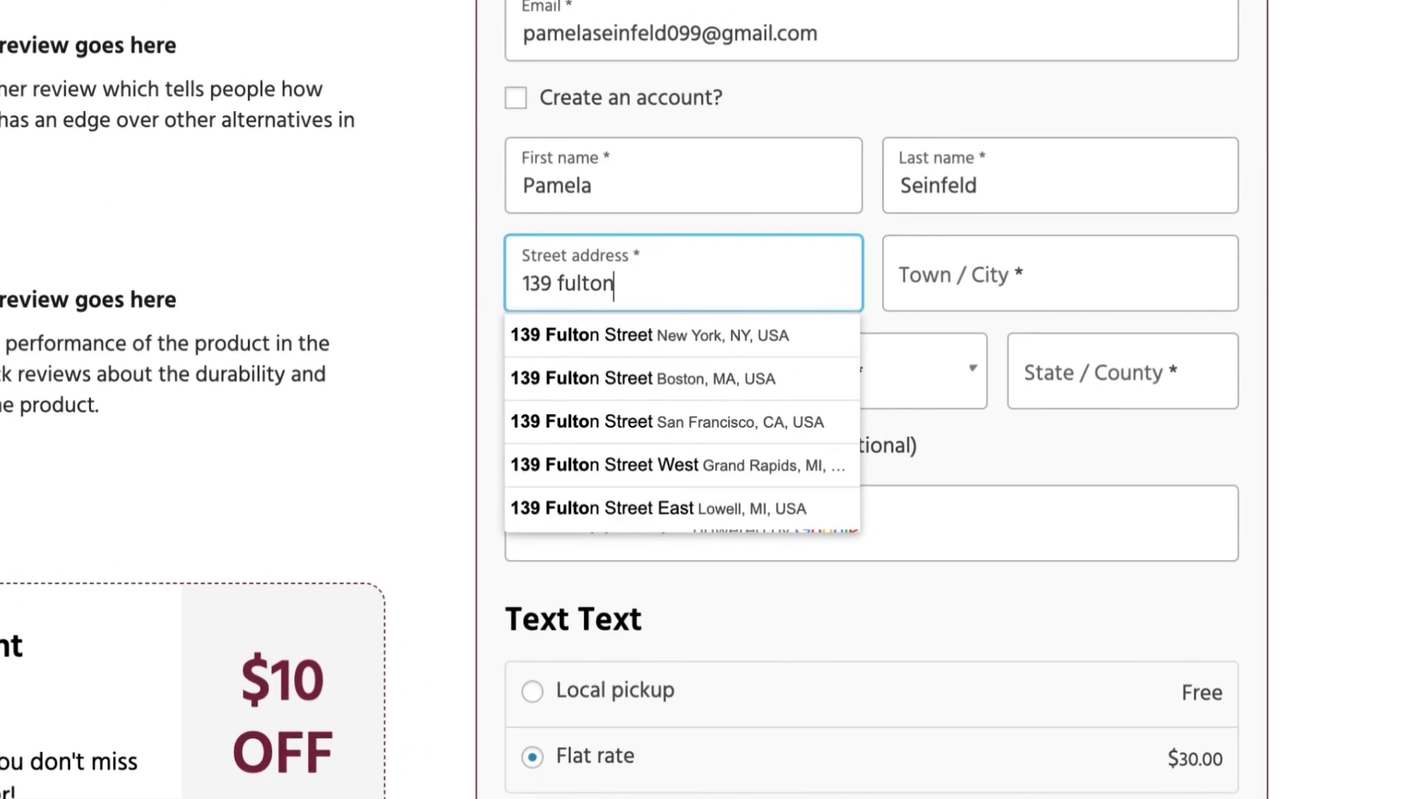
# Pick the 139 Fulton Street autocomplete suggestion to fill the address fields.
pyautogui.click(652, 335)
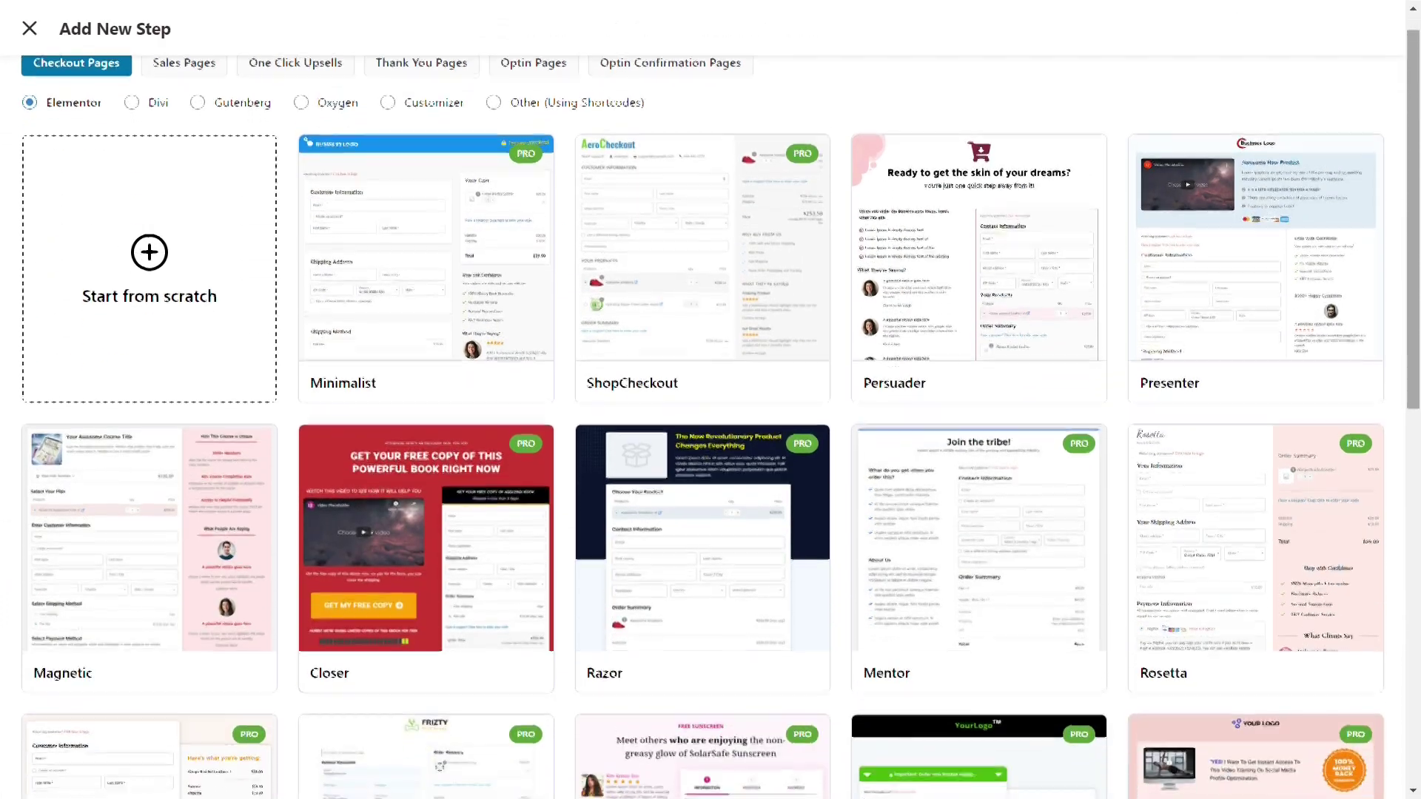
pyautogui.scroll(-3, 710, 444)
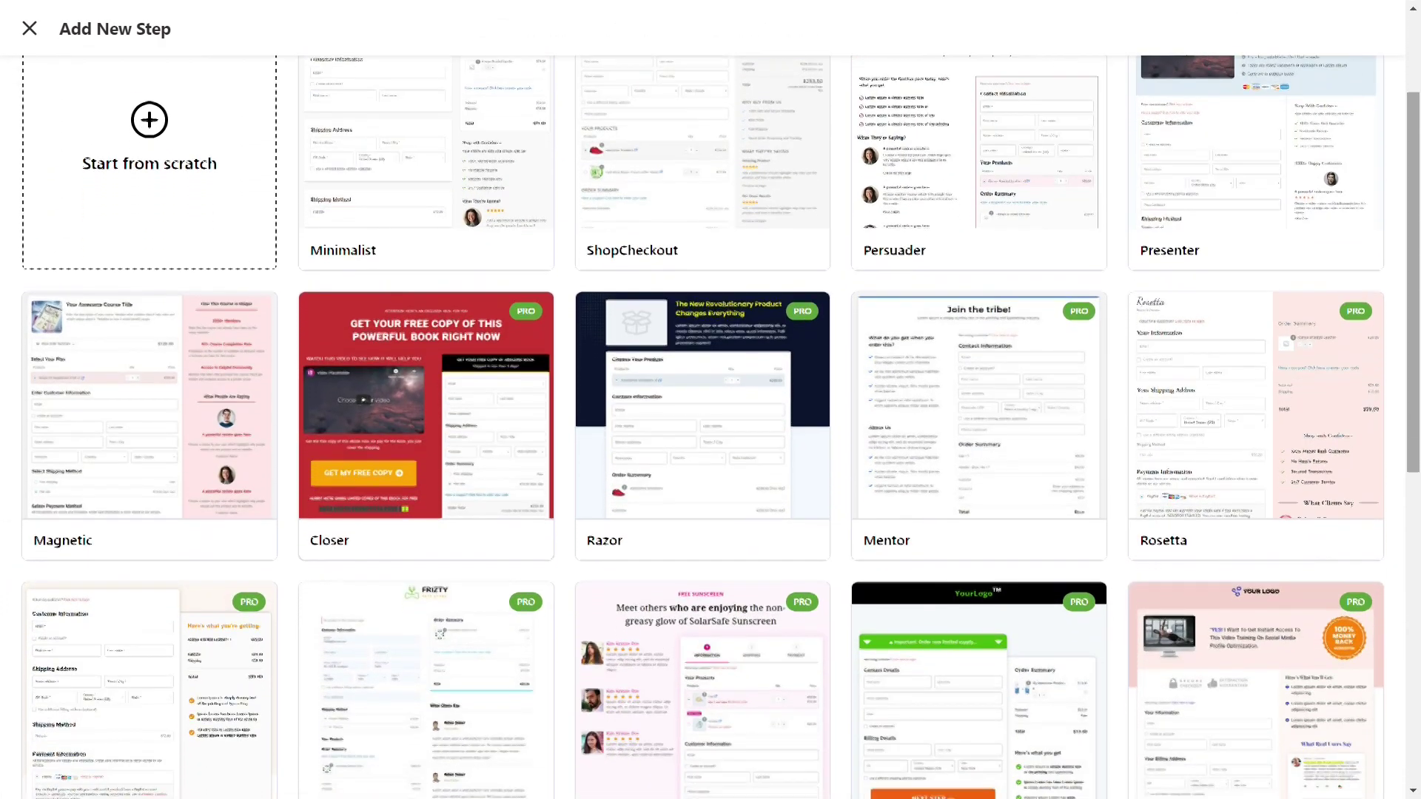
pyautogui.scroll(-3, 710, 444)
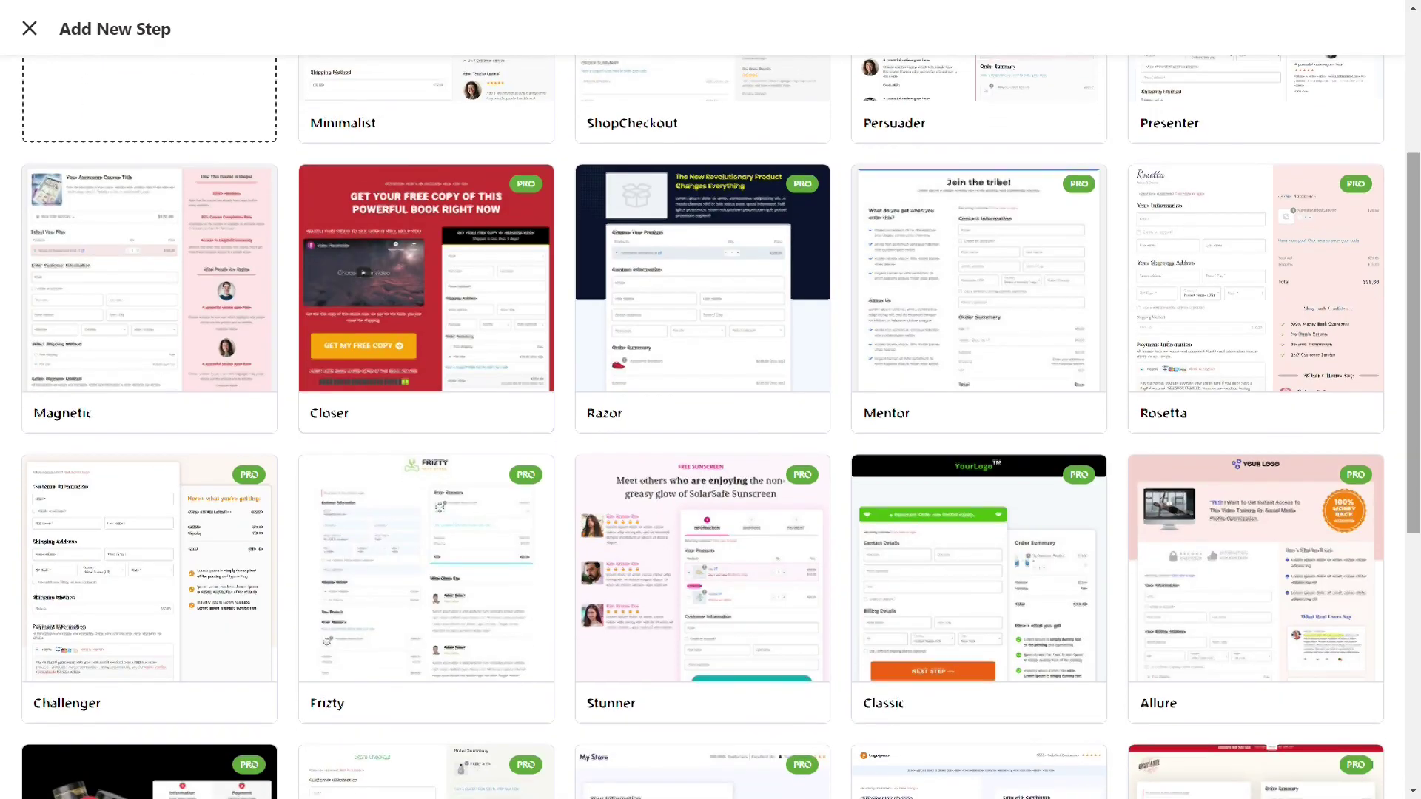
pyautogui.scroll(-3, 710, 445)
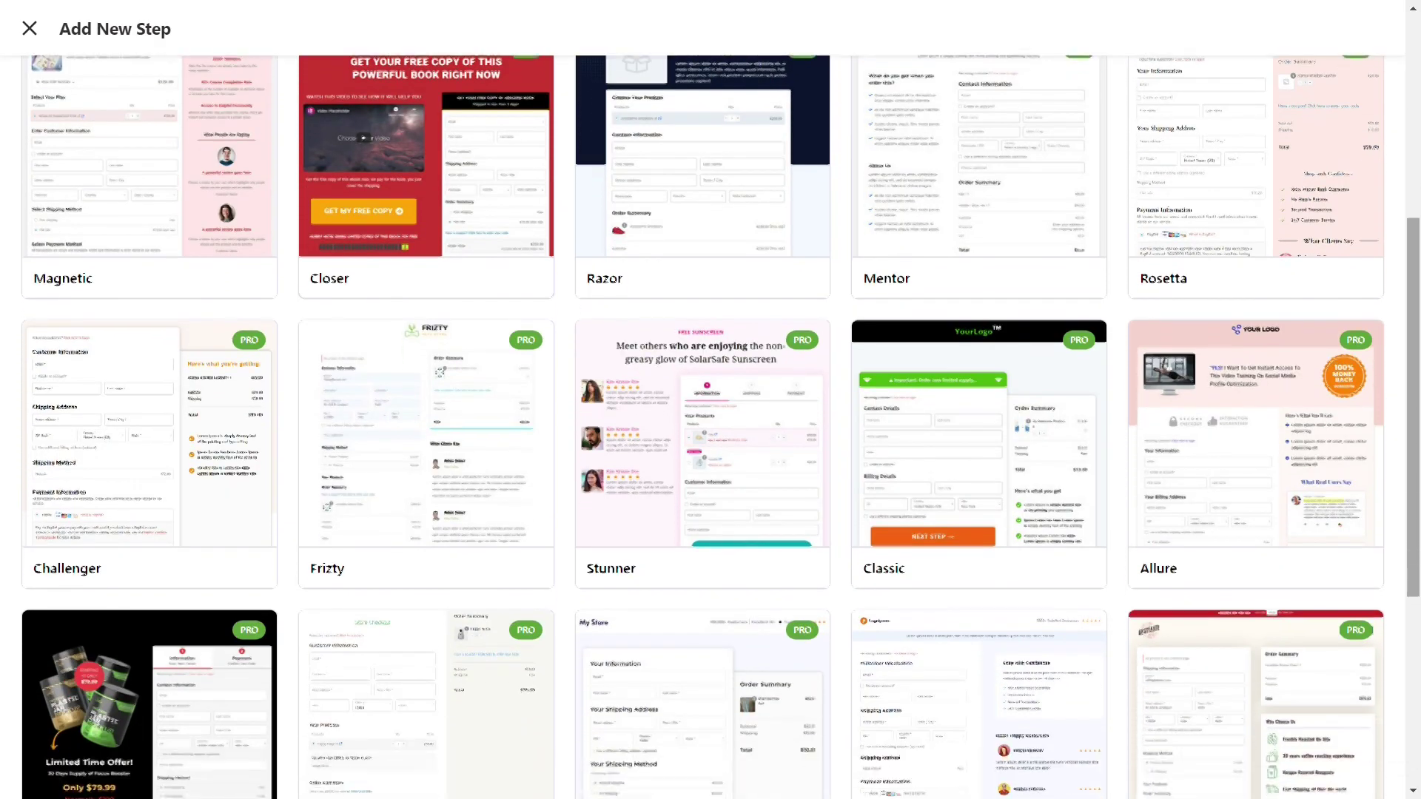
pyautogui.scroll(-3, 710, 444)
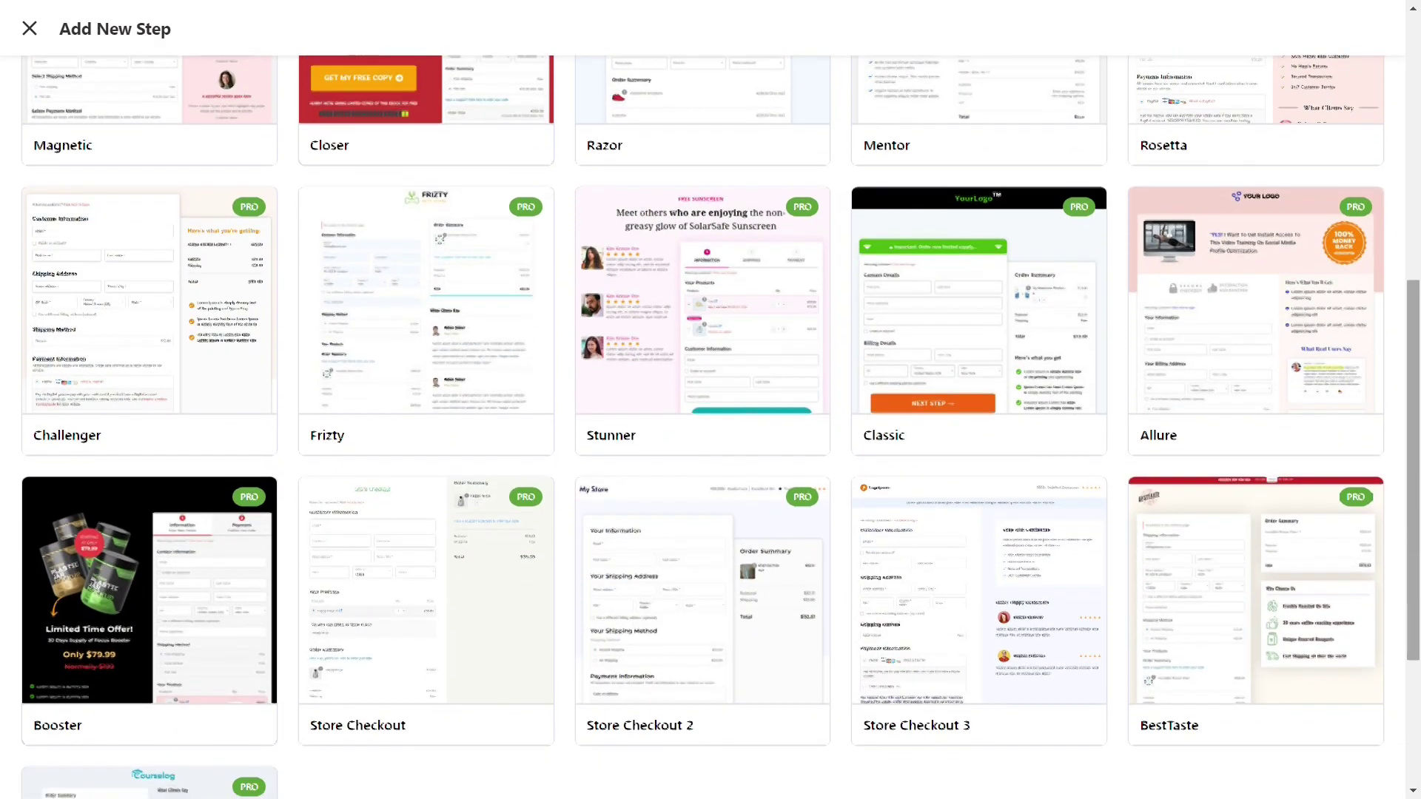
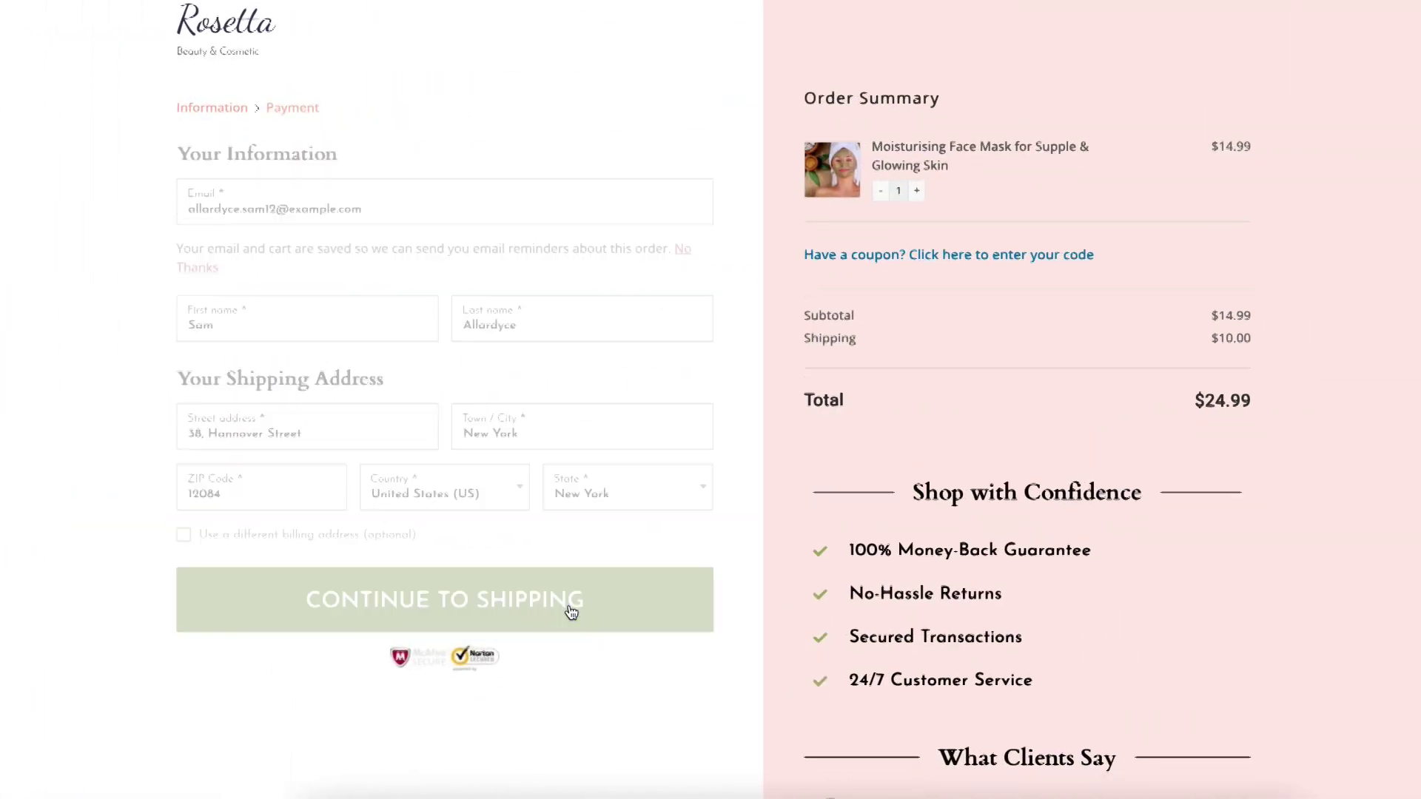
pyautogui.scroll(-5, 807, 543)
pyautogui.scroll(-5, 807, 543)
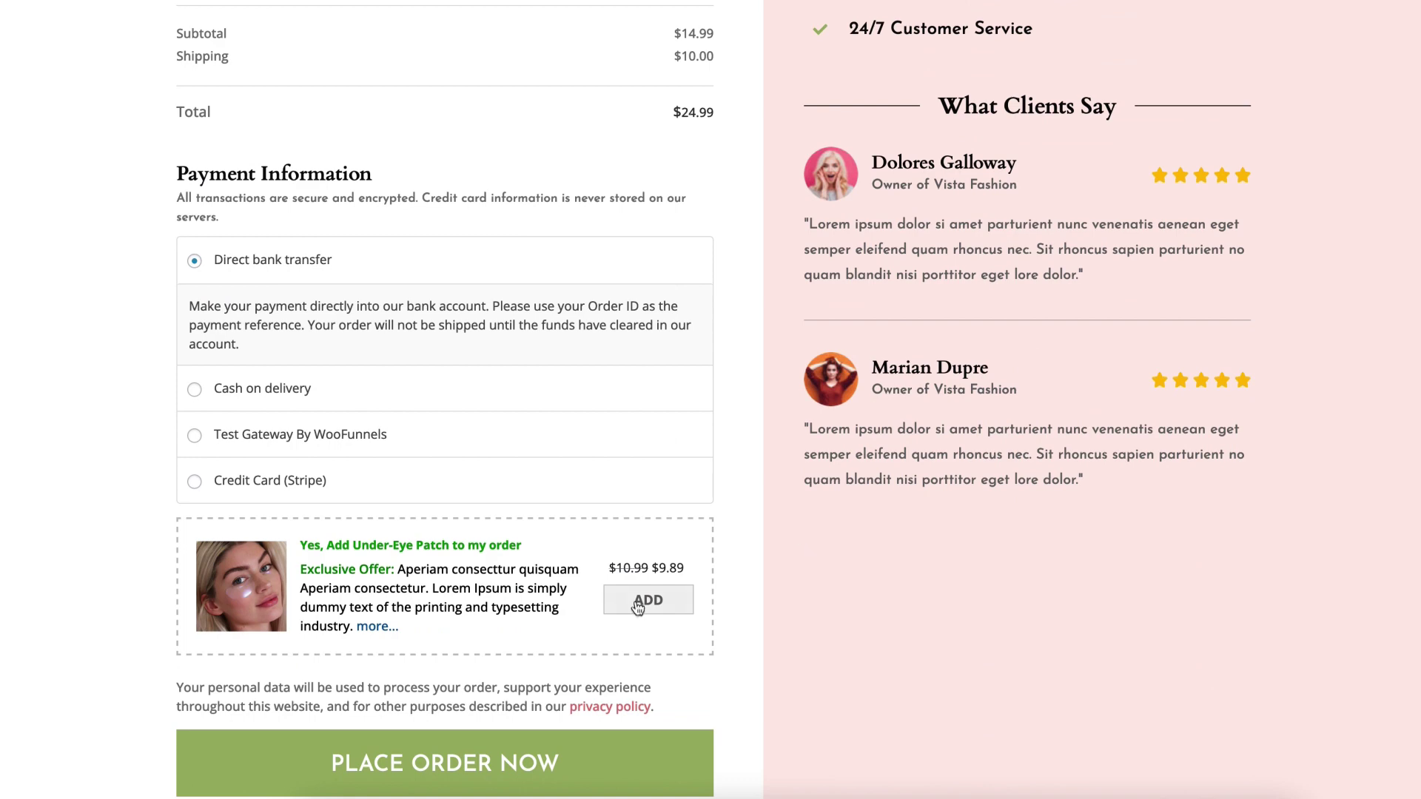
# Add the Under-Eye Patch order bump so the checkout total reads $34.88.
pyautogui.click(654, 514)
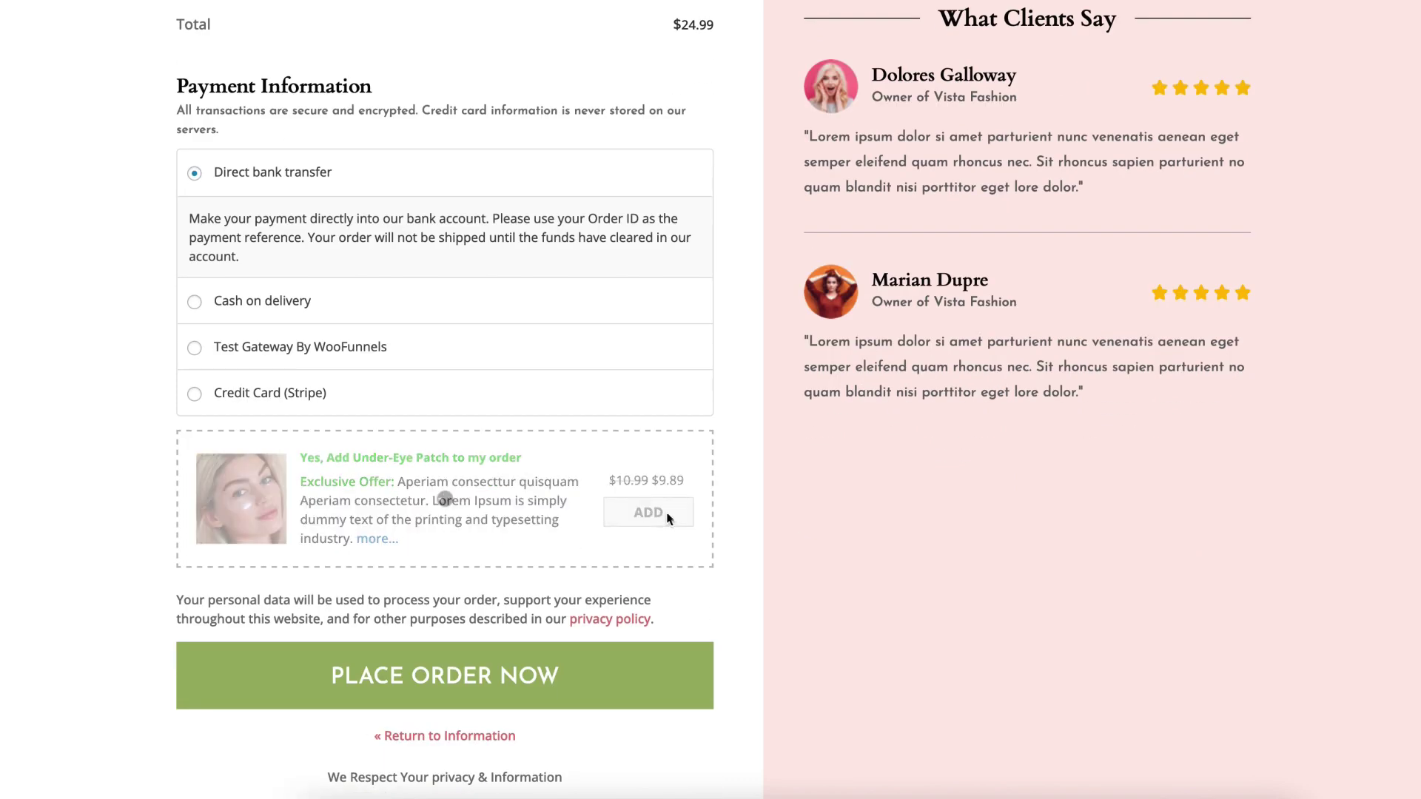
pyautogui.scroll(8, 943, 563)
pyautogui.scroll(2, 955, 571)
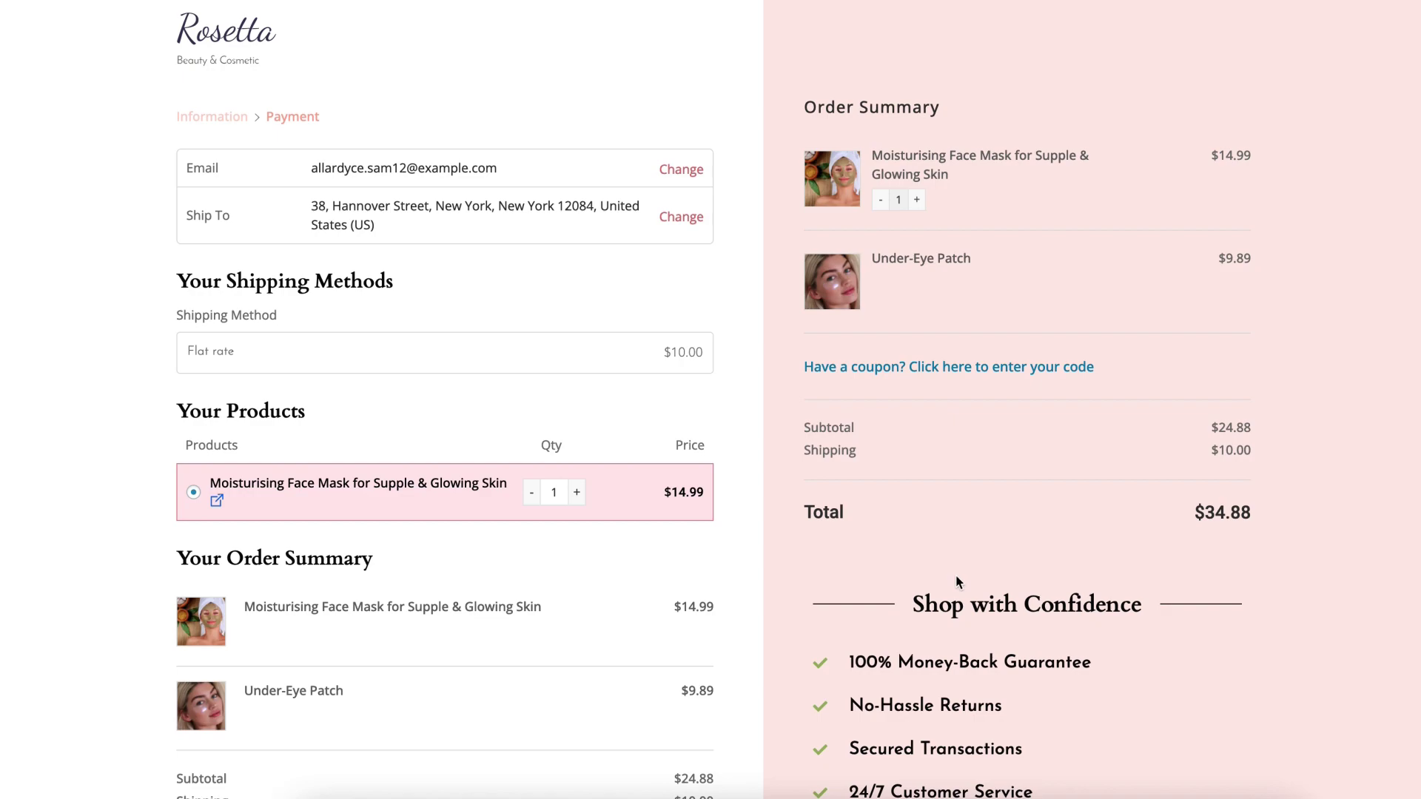
pyautogui.scroll(-10, 916, 657)
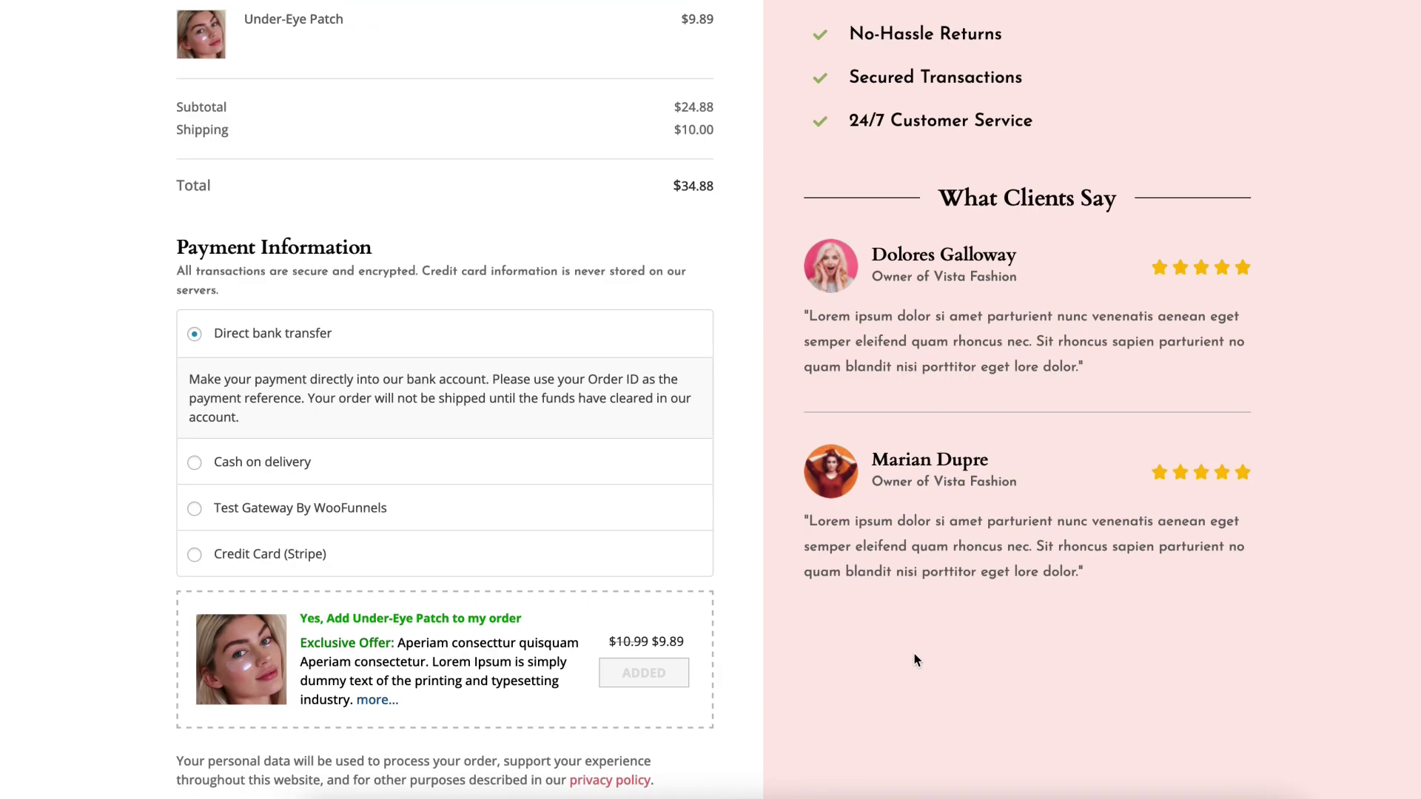
pyautogui.scroll(-5, 599, 561)
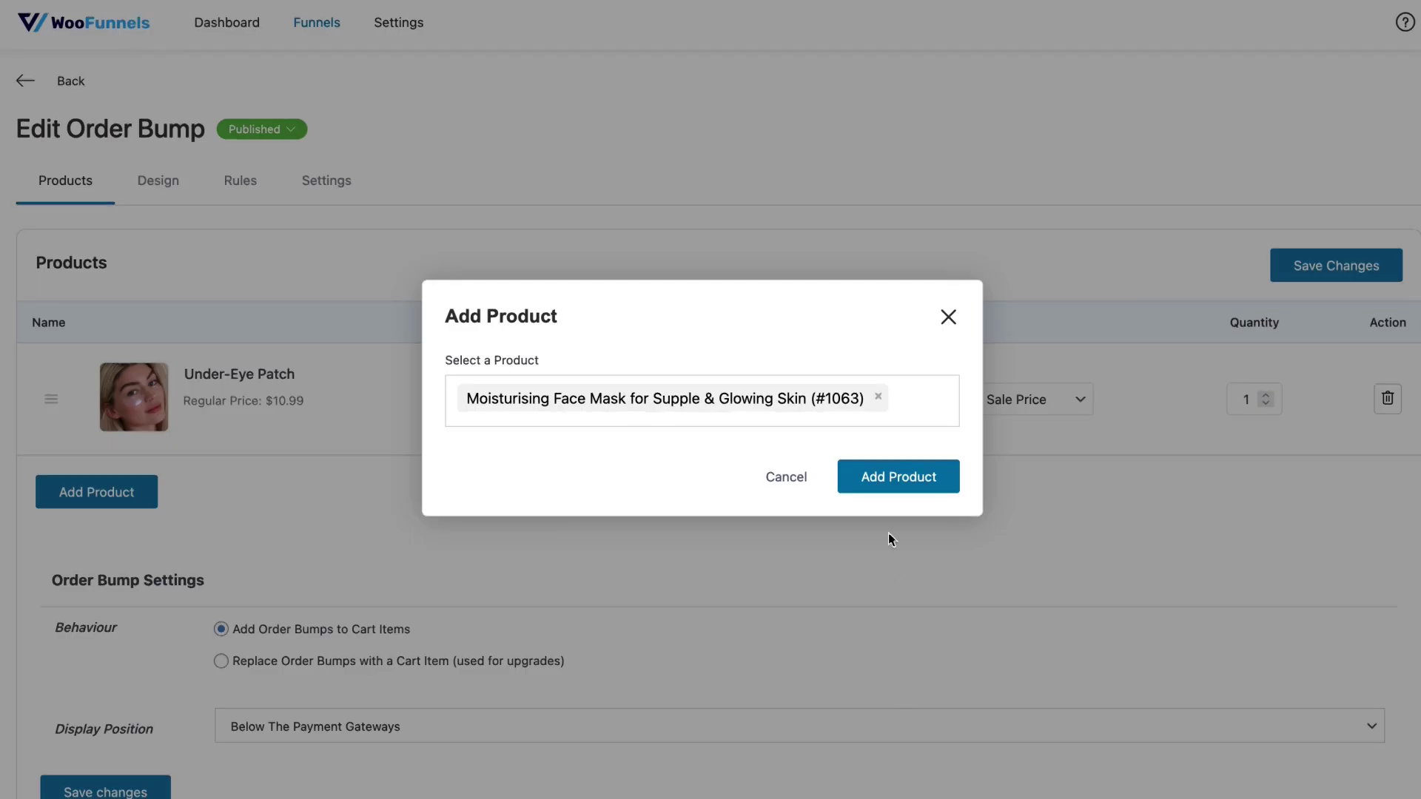
pyautogui.click(891, 486)
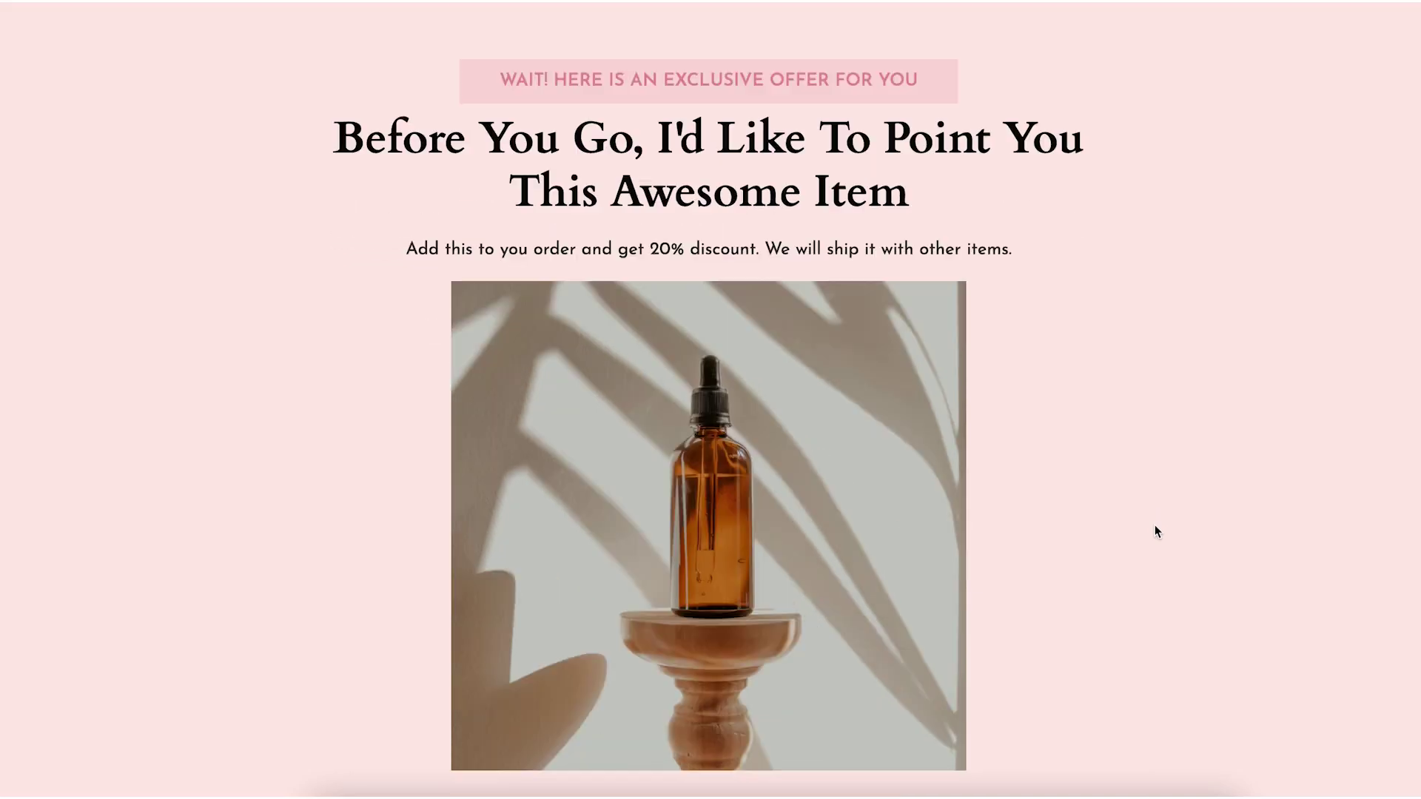
pyautogui.scroll(-10, 1154, 525)
pyautogui.scroll(-8, 1155, 525)
pyautogui.scroll(6, 1154, 525)
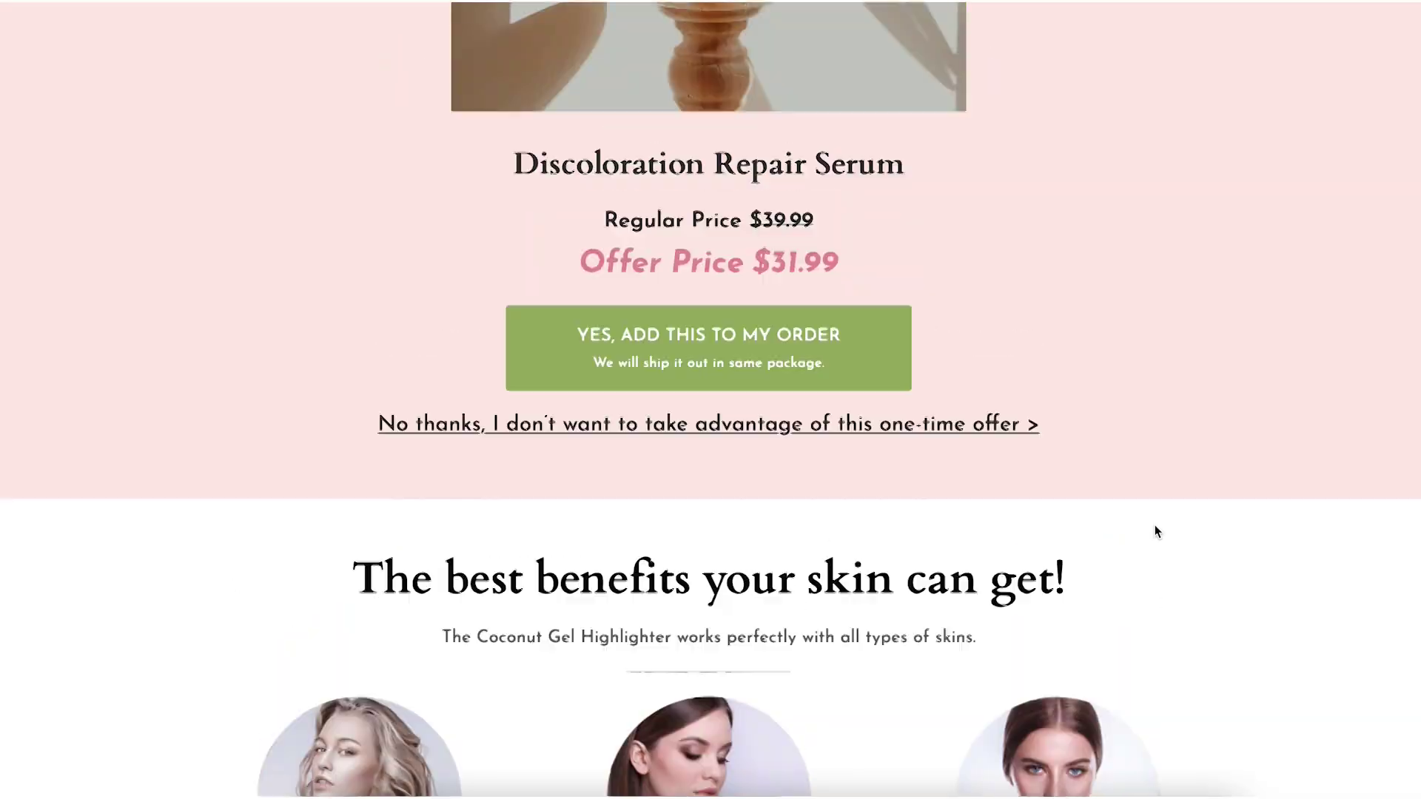
pyautogui.scroll(2, 1154, 532)
# Accept the Discoloration Repair Serum upsell, bringing order #1937 to $141.98.
pyautogui.click(708, 515)
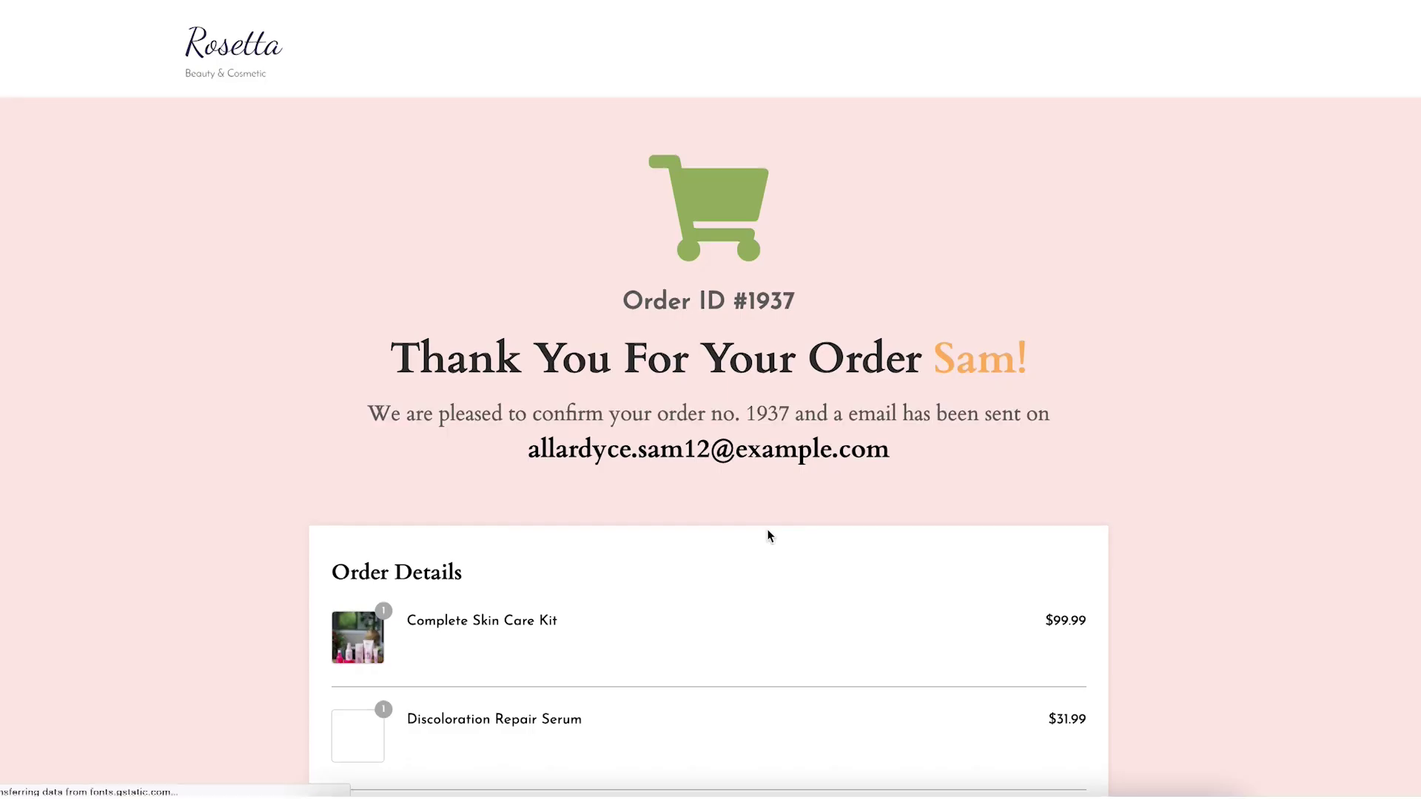
pyautogui.scroll(-3, 1191, 434)
pyautogui.scroll(-2, 1191, 433)
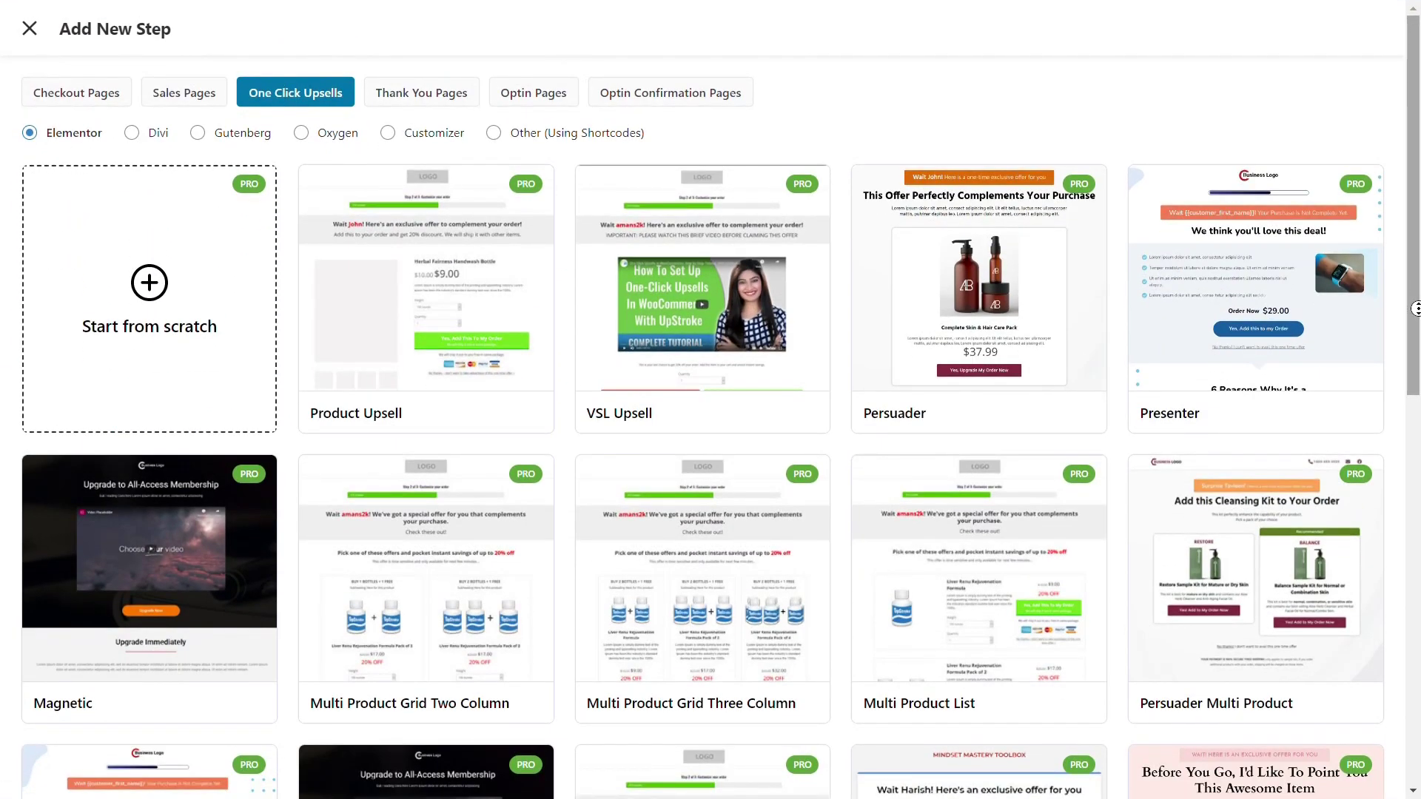
pyautogui.scroll(-3, 1414, 308)
pyautogui.scroll(-3, 1414, 333)
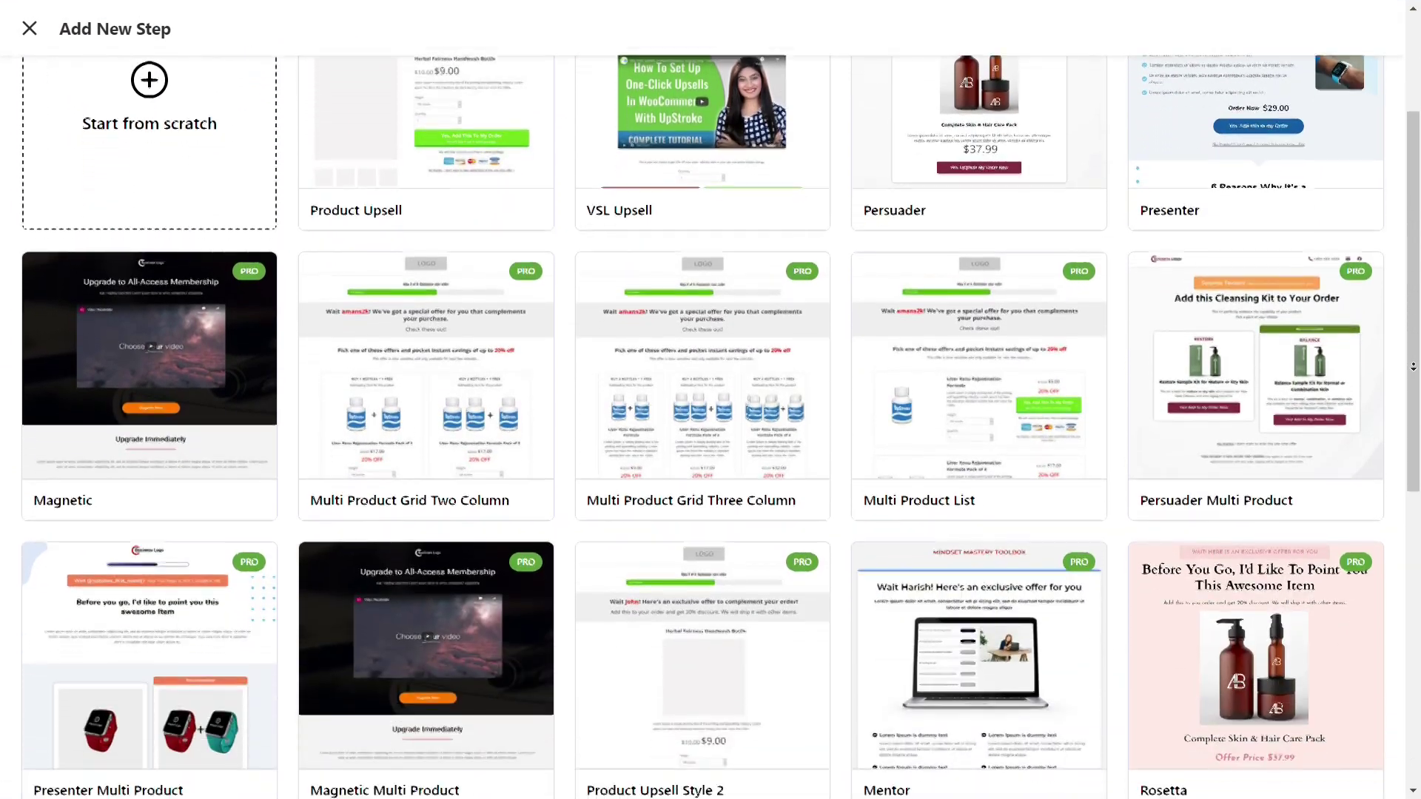
pyautogui.scroll(-2, 1413, 367)
pyautogui.scroll(-2, 1412, 366)
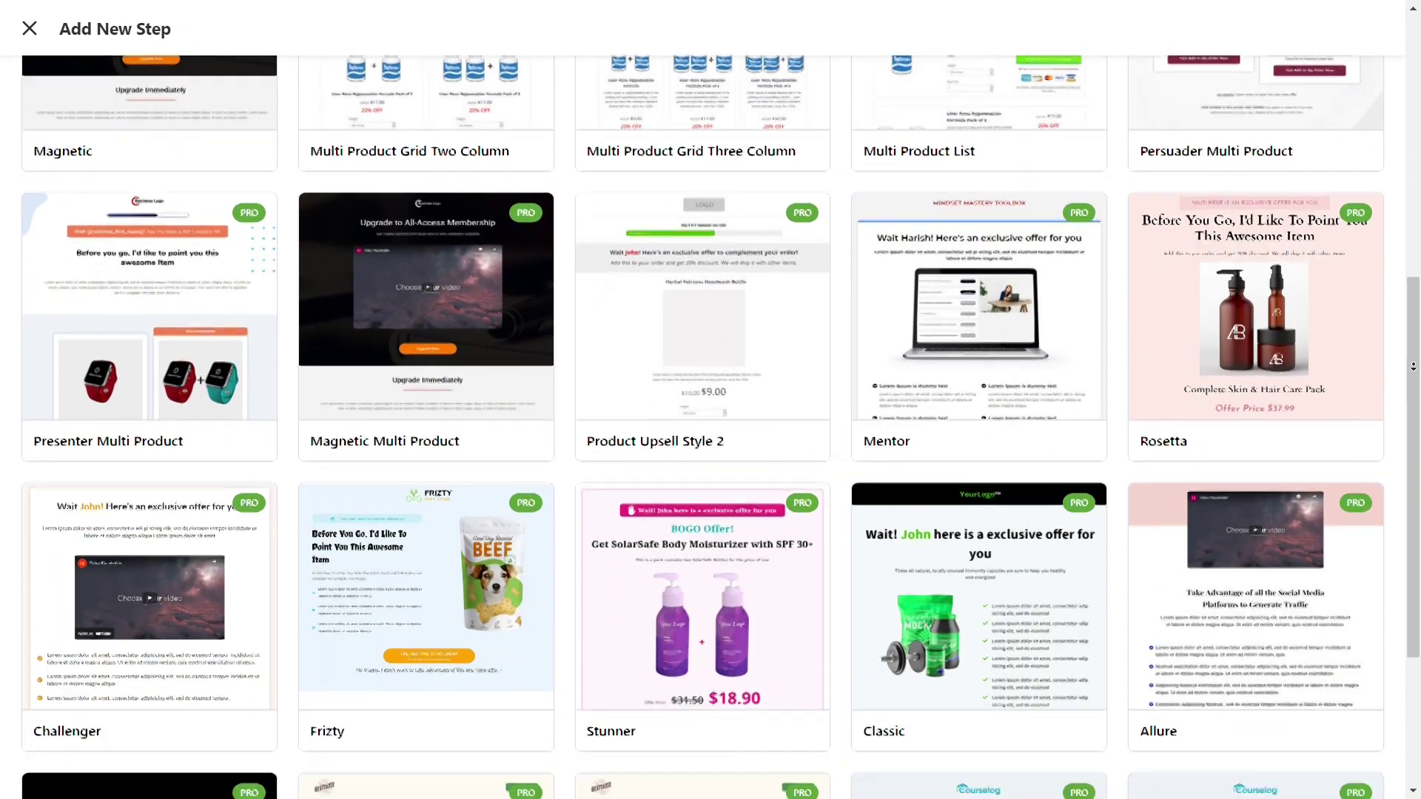
pyautogui.scroll(-2, 711, 444)
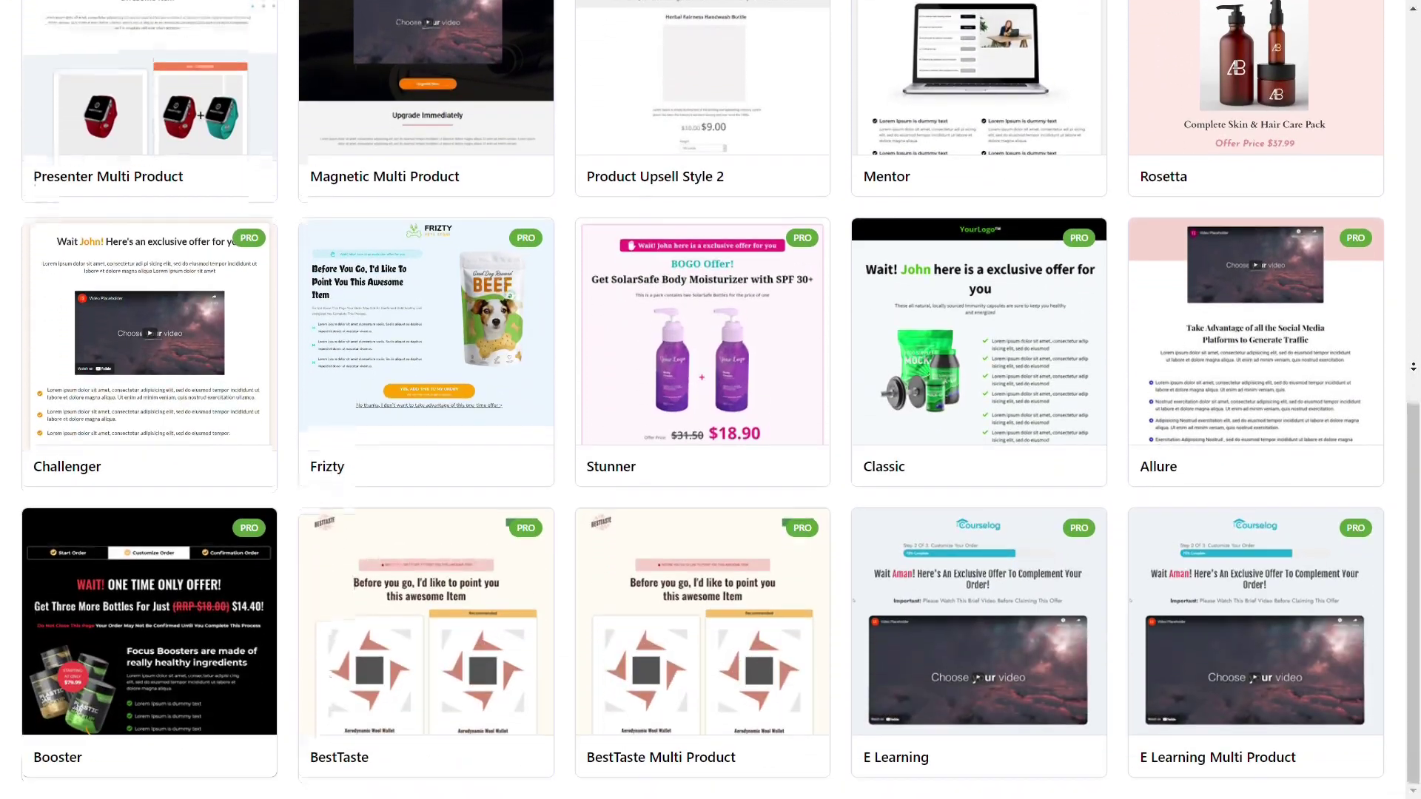